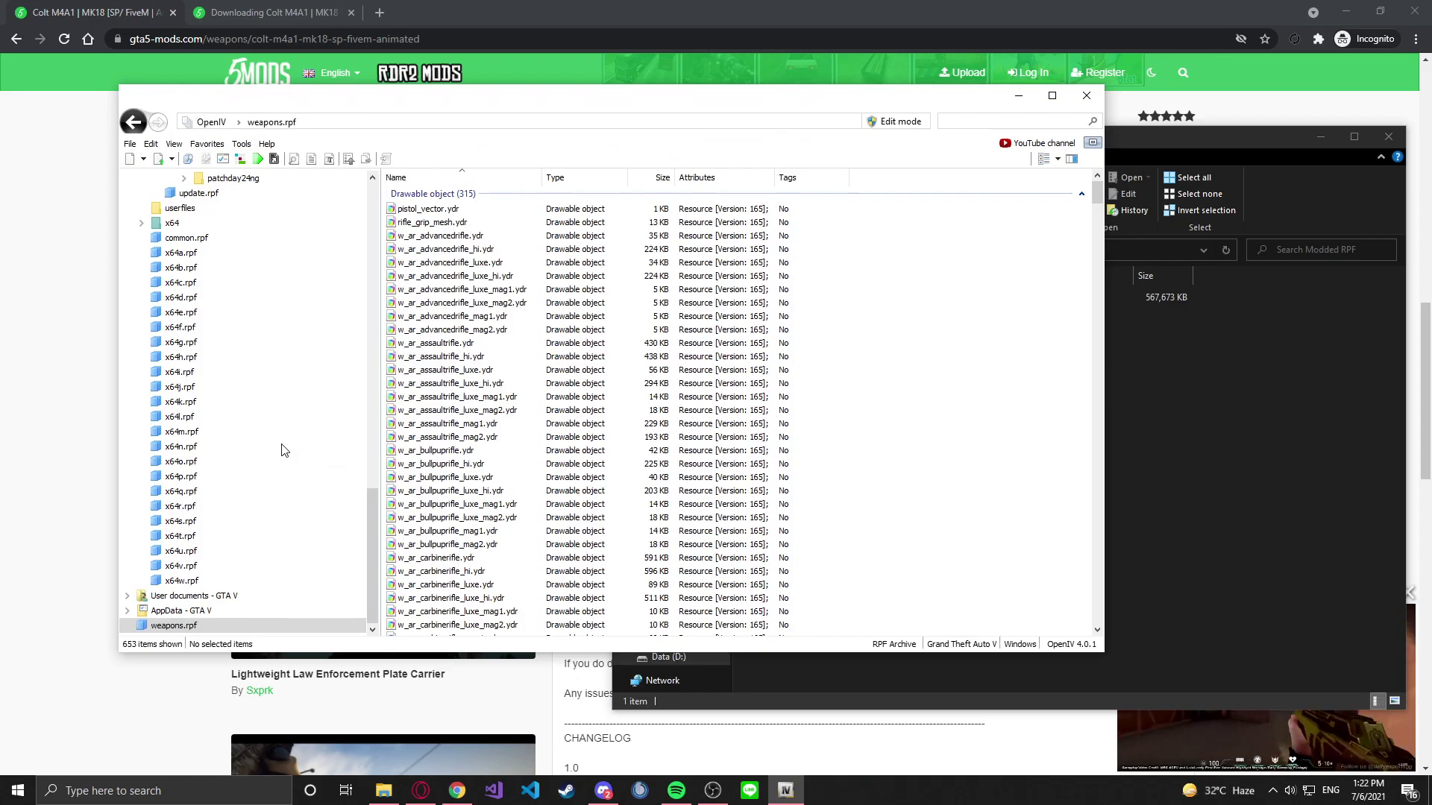
# Preview the w_ar_carbinerifle.ydr model from weapons.rpf in the model viewer, rotate it, and close the preview
pyautogui.scroll(-6, 716, 400)
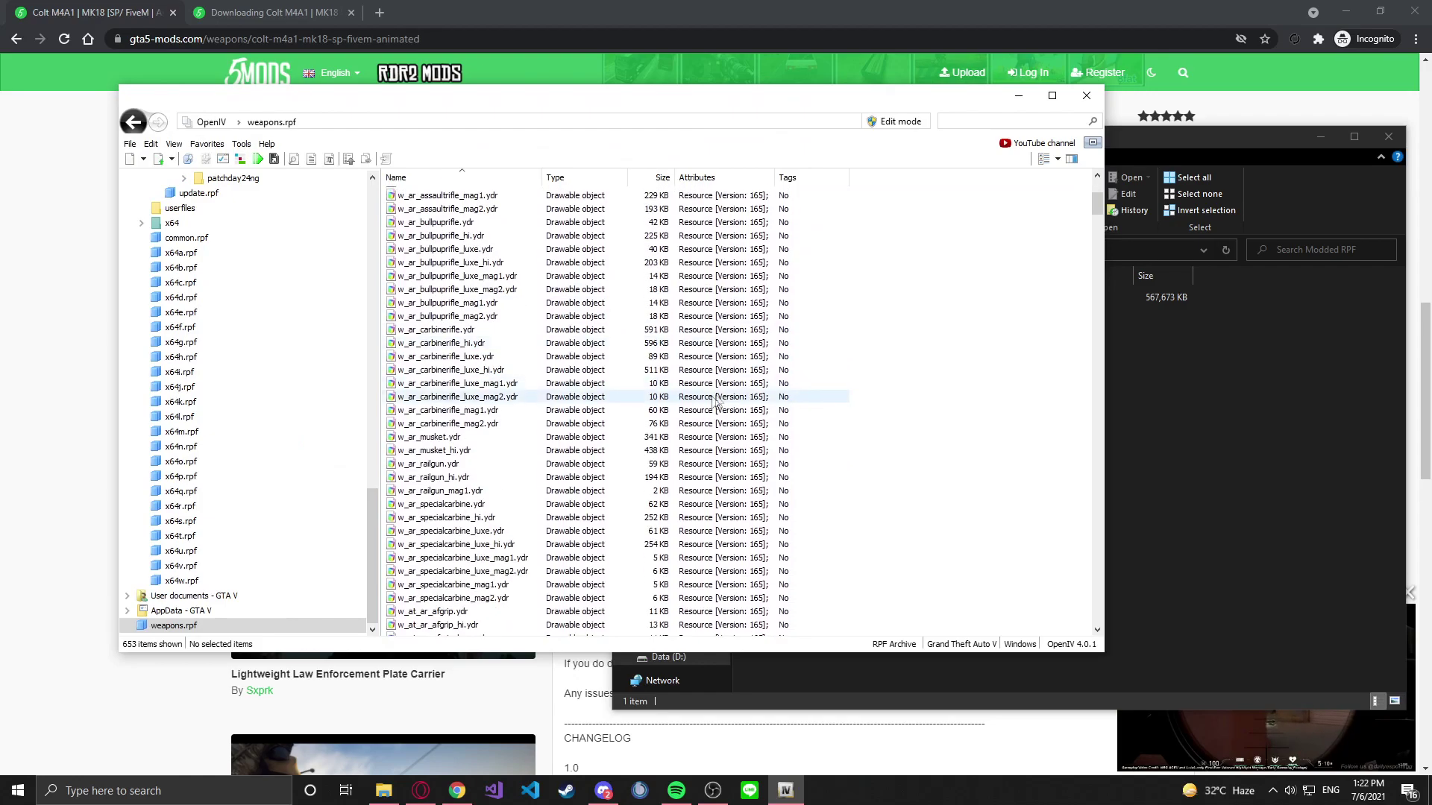
pyautogui.scroll(6, 716, 401)
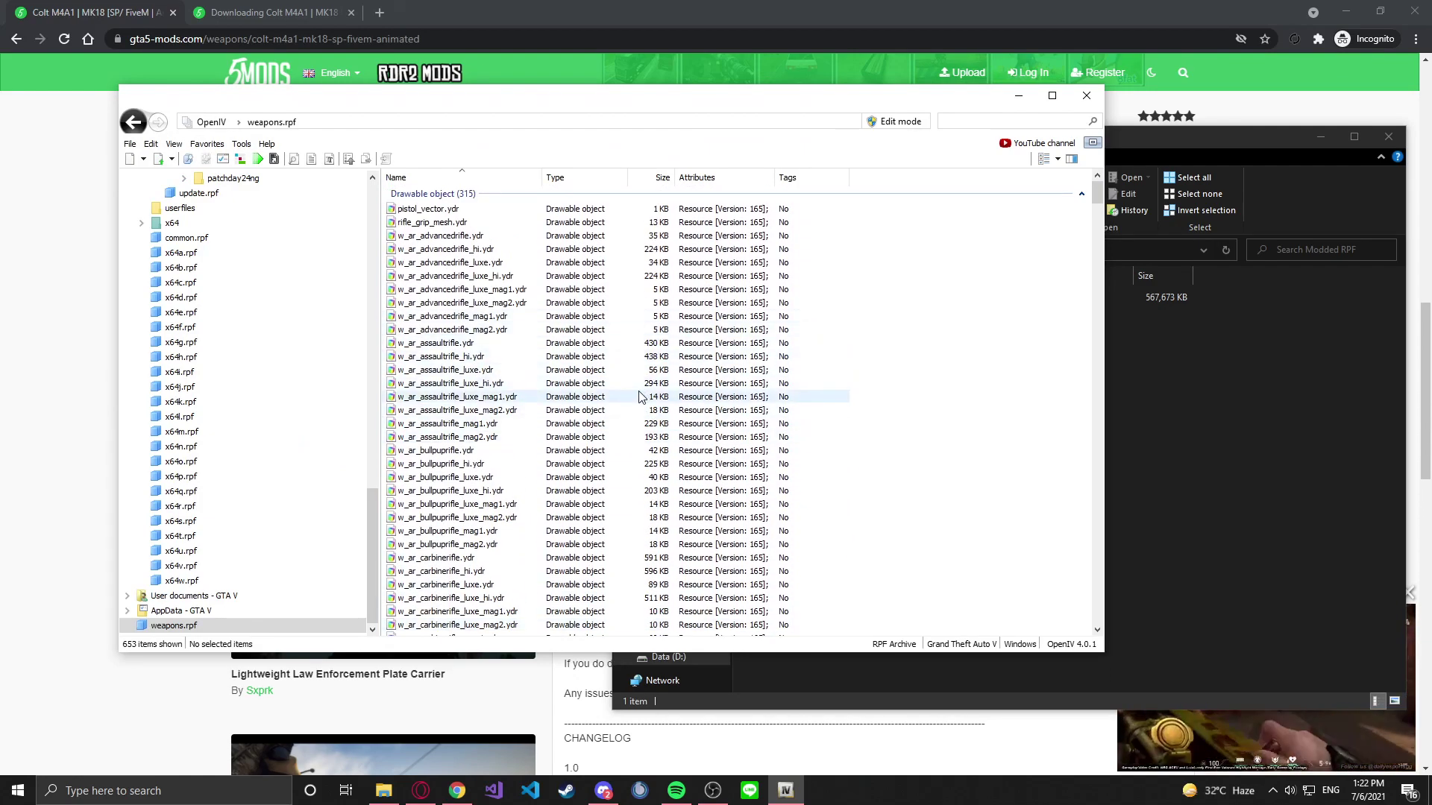
pyautogui.scroll(-3, 639, 397)
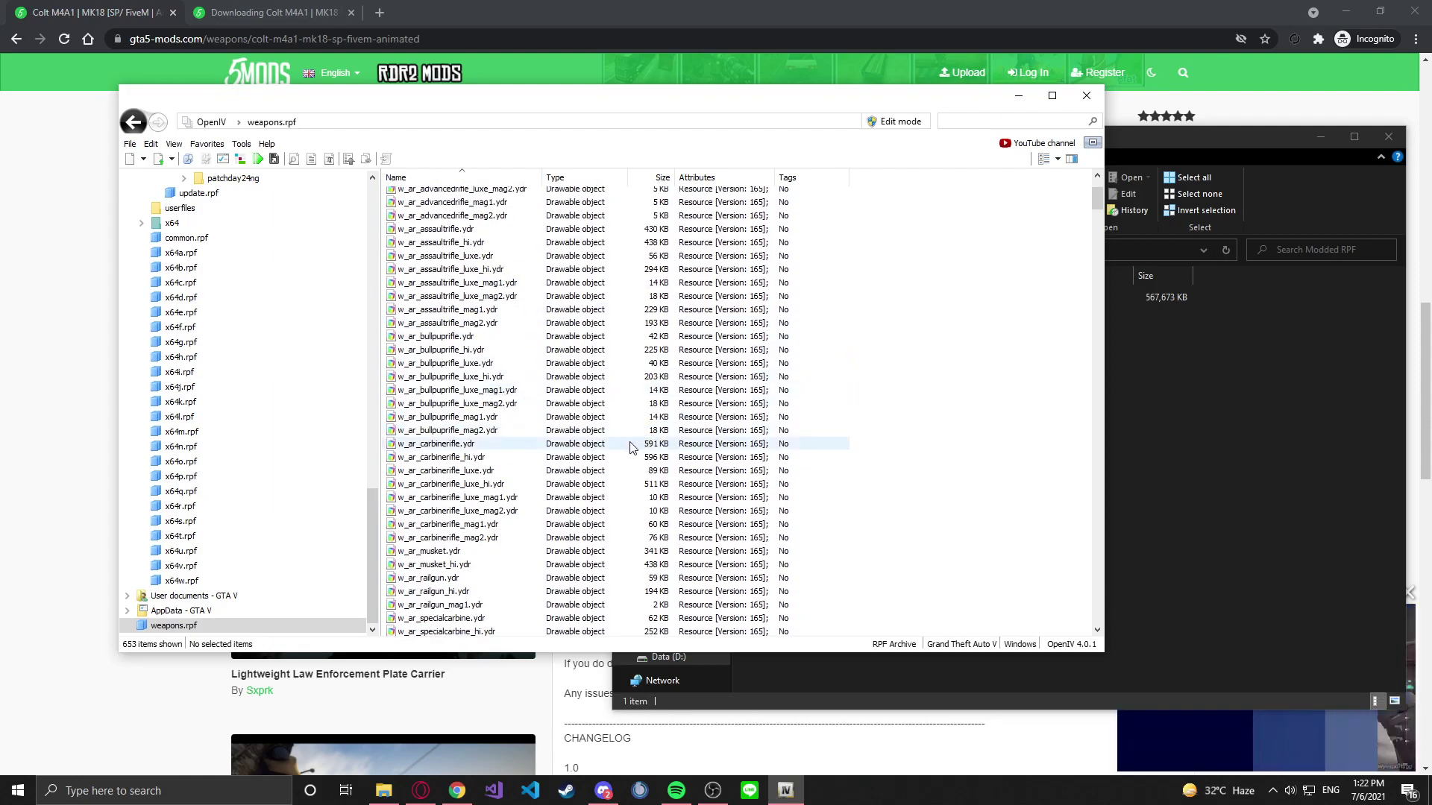
pyautogui.scroll(-1, 630, 446)
pyautogui.doubleClick(509, 406)
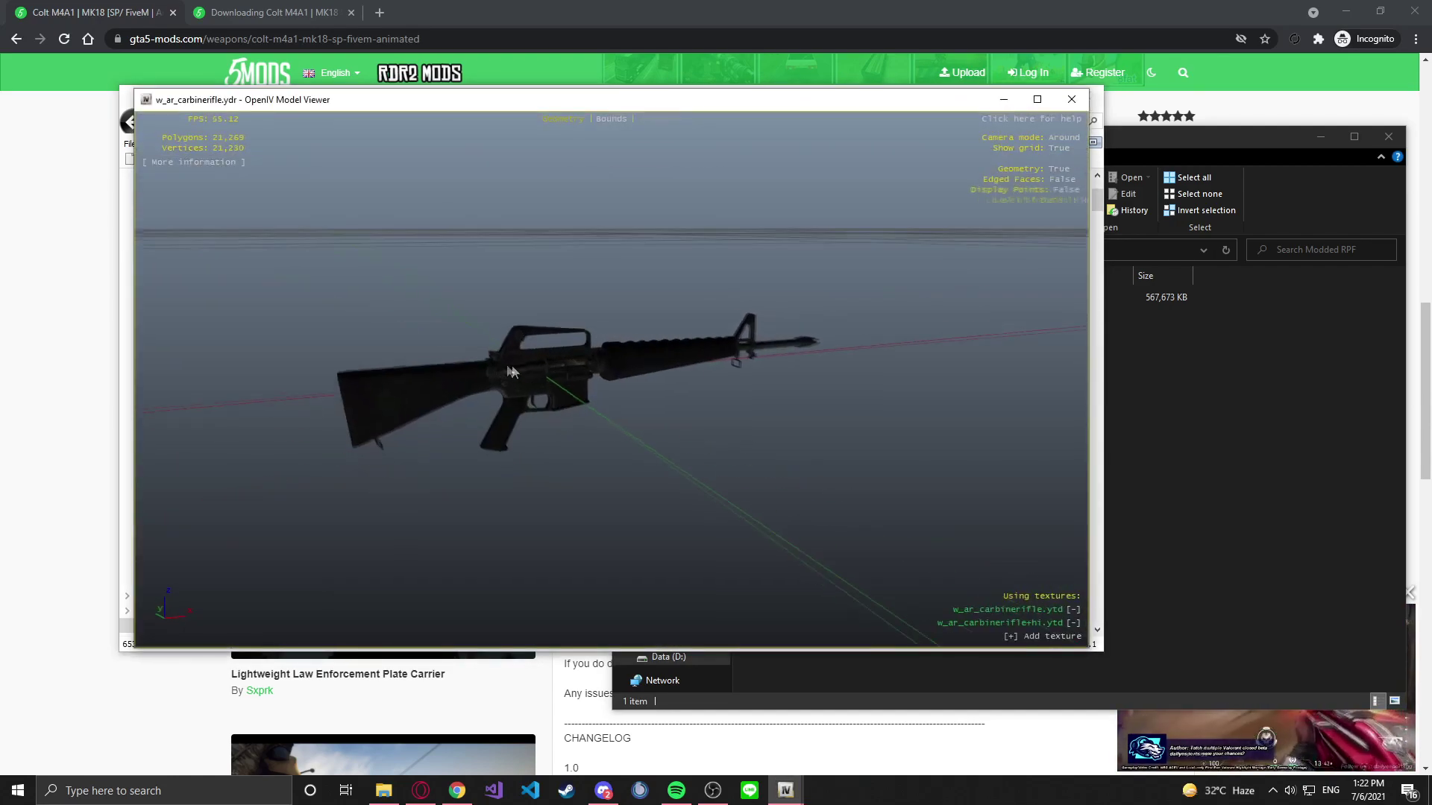
pyautogui.moveTo(511, 372); pyautogui.dragTo(856, 425)
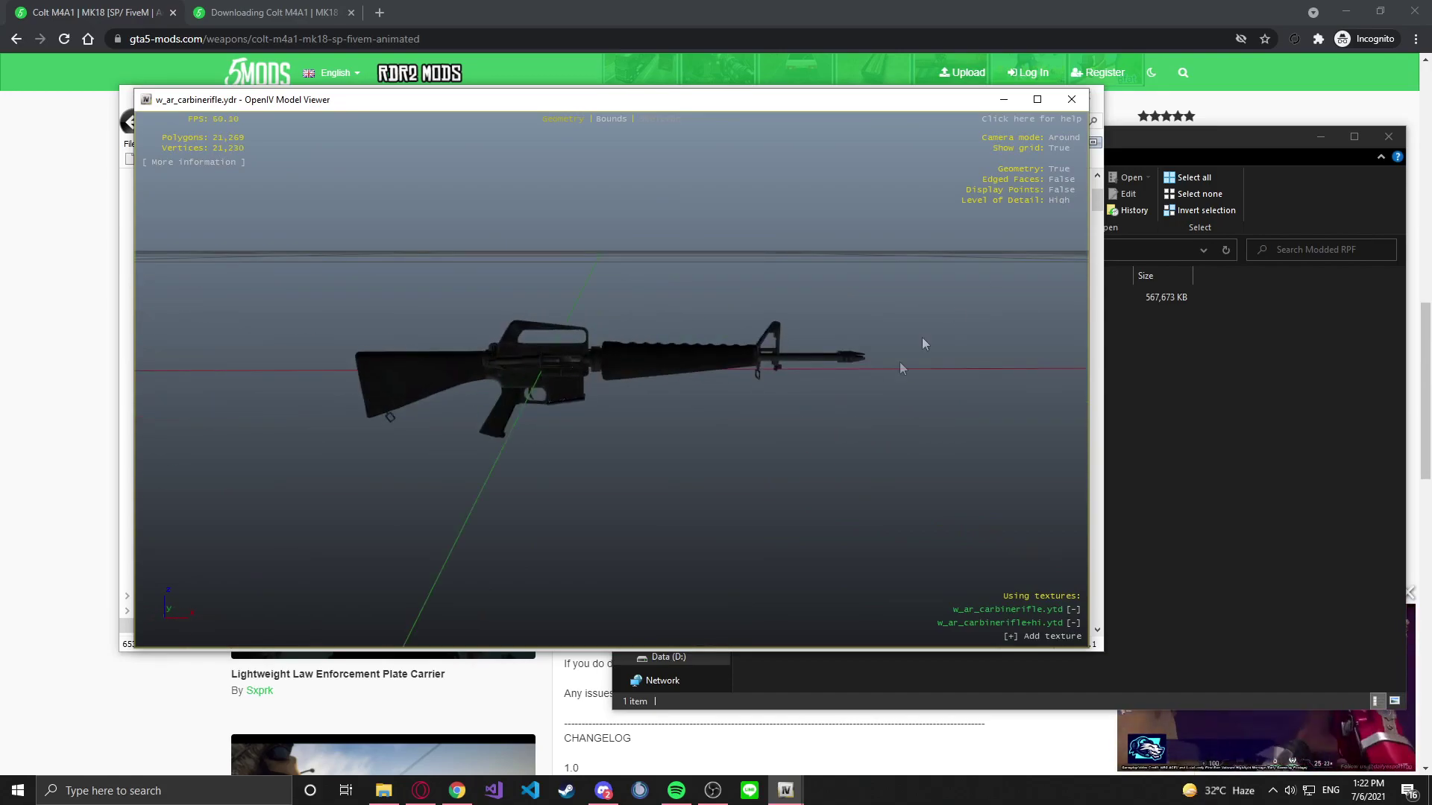
pyautogui.click(1072, 99)
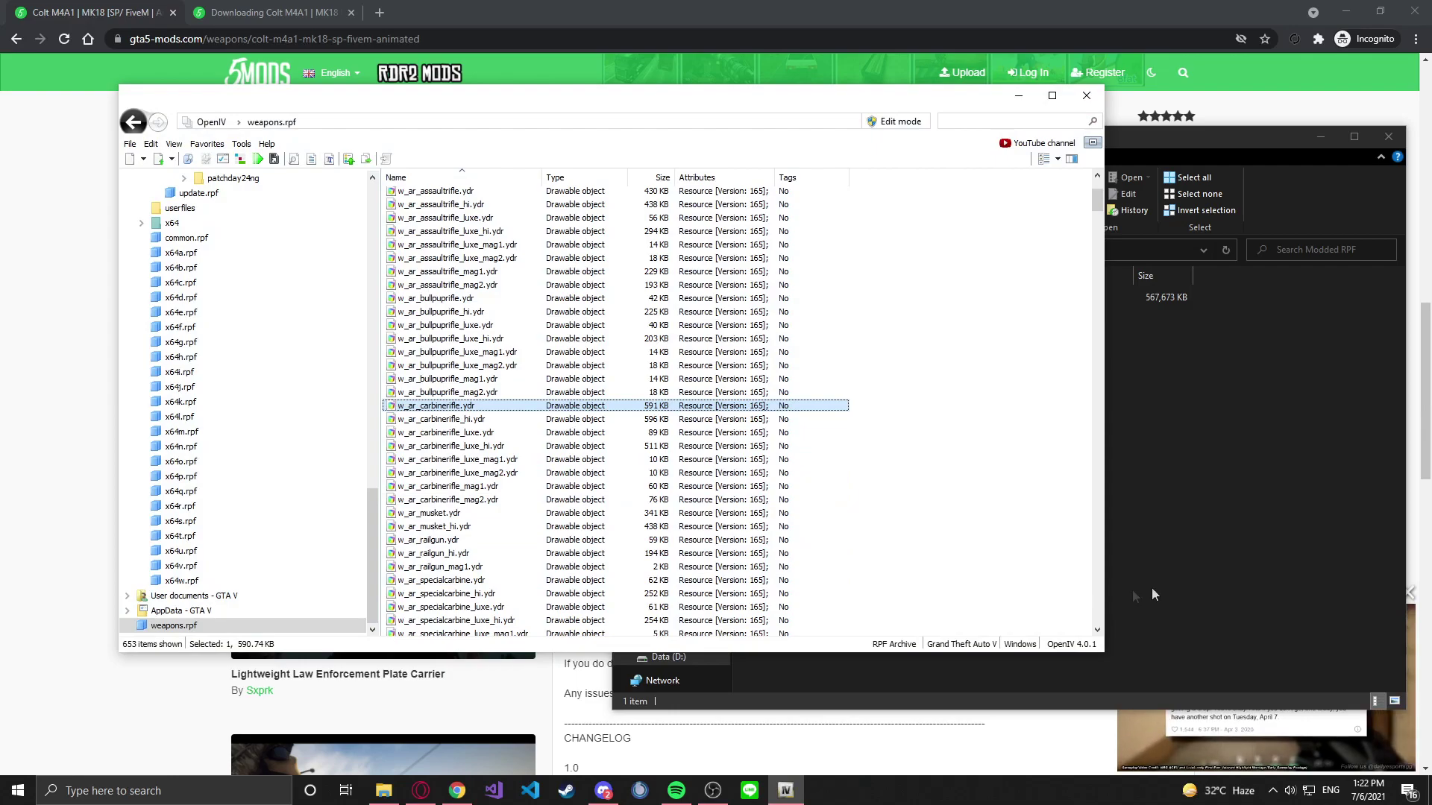
# In File Explorer, go from Modded RPF to Weapon Tutorial and open the 1fbef3-MK18 > MK18 > SP folder
pyautogui.click(1207, 548)
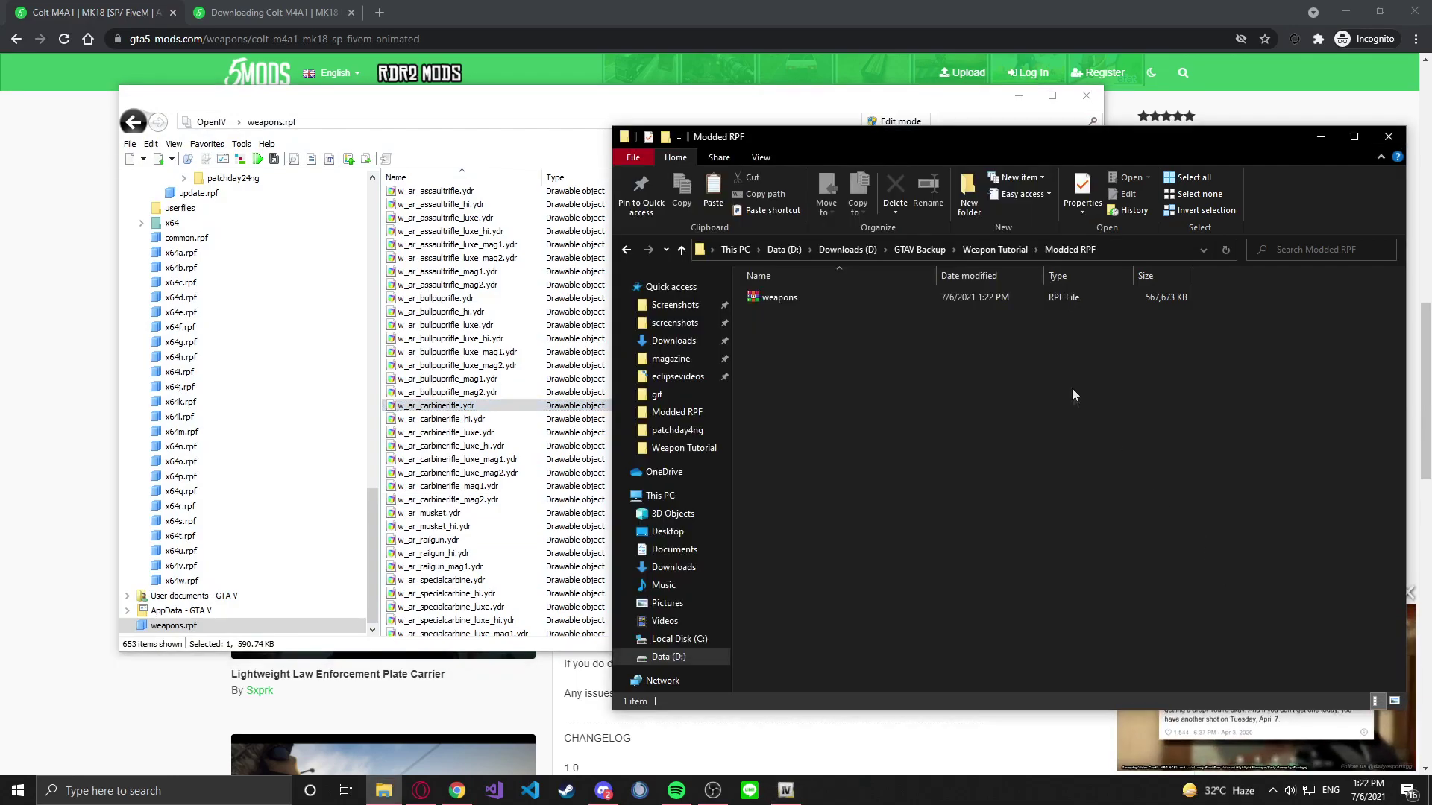
pyautogui.click(982, 250)
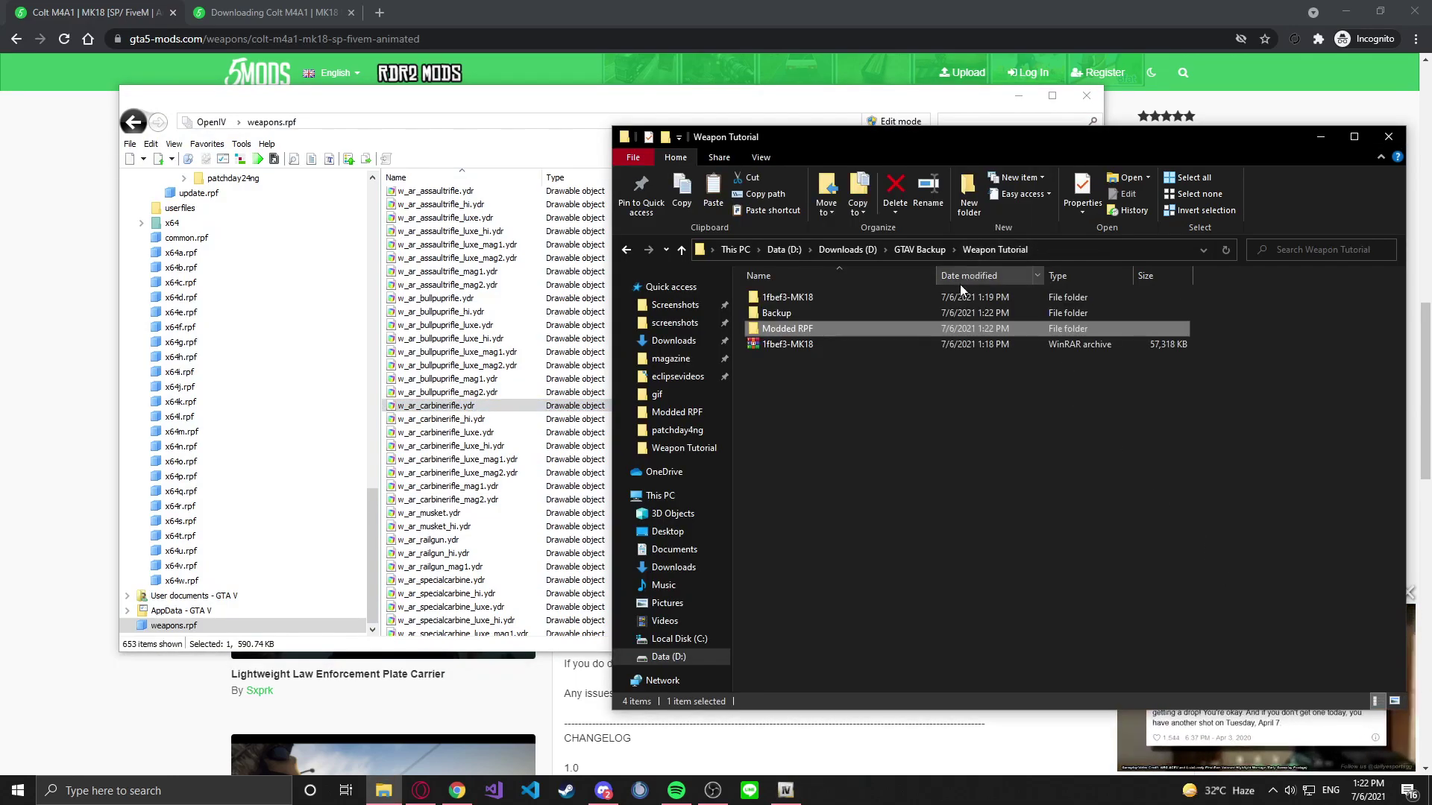
pyautogui.doubleClick(855, 301)
pyautogui.doubleClick(855, 301)
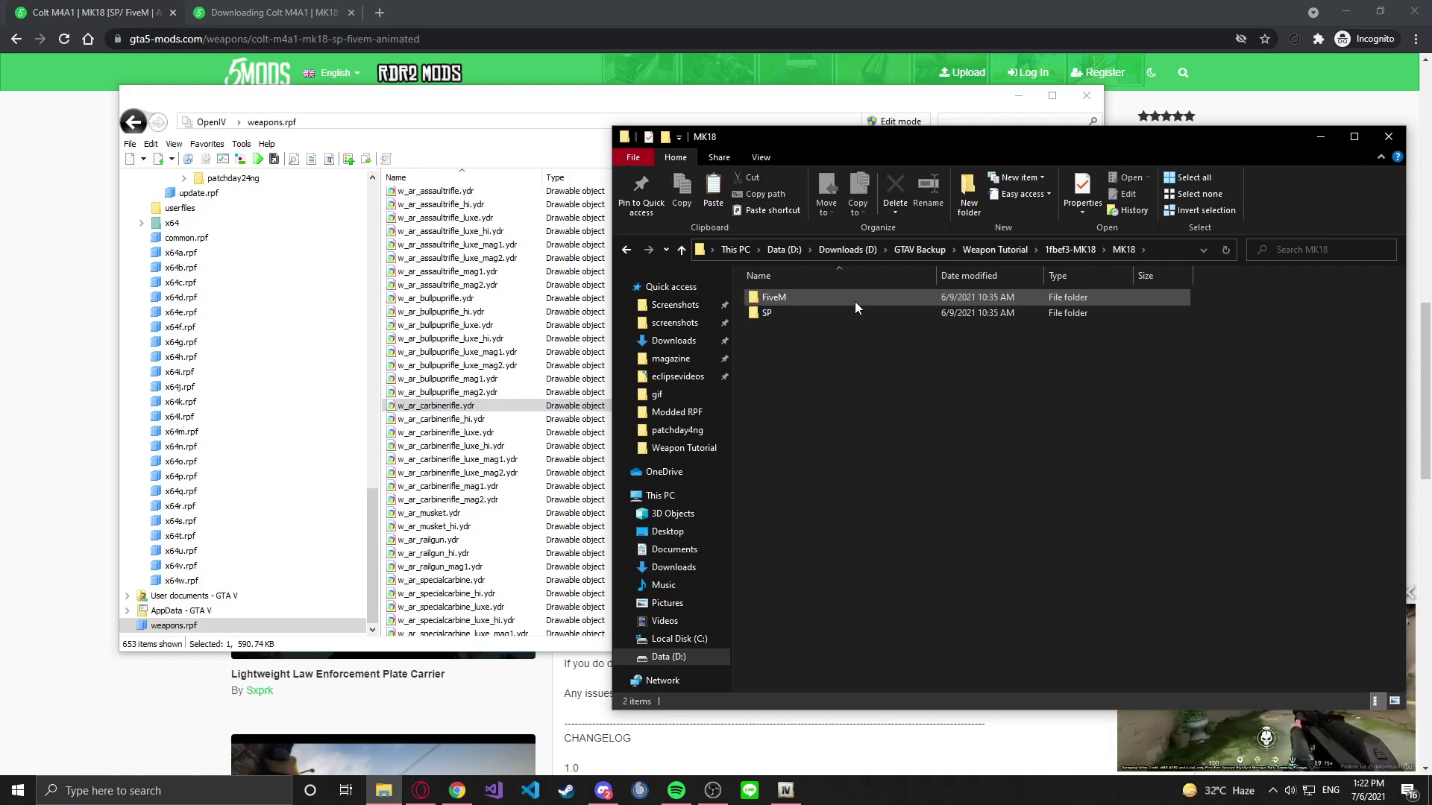
pyautogui.doubleClick(846, 312)
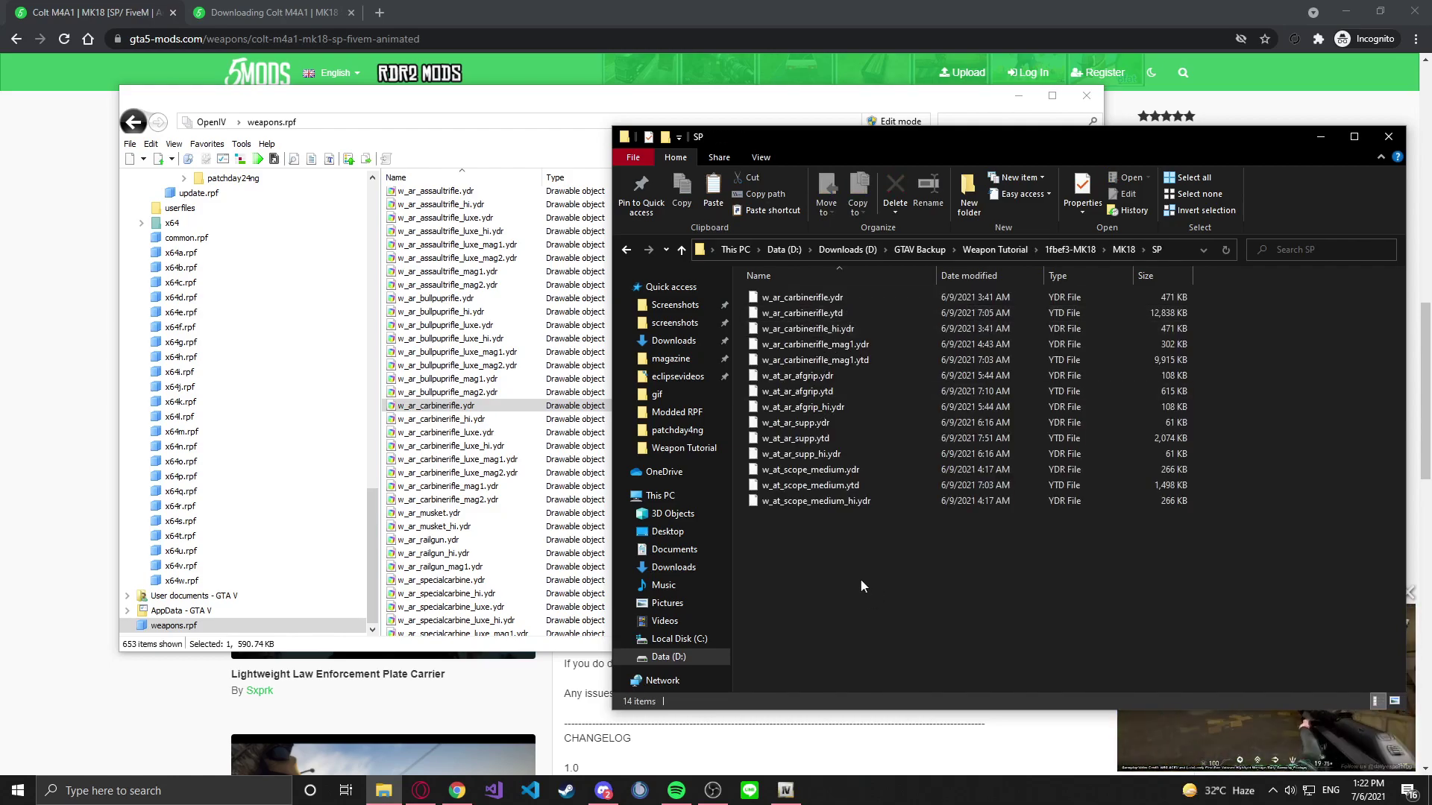
# Switch to OpenIV and enable edit mode for the open weapons.rpf archive, accepting the warning
pyautogui.moveTo(373, 96); pyautogui.dragTo(334, 92)
pyautogui.click(856, 118)
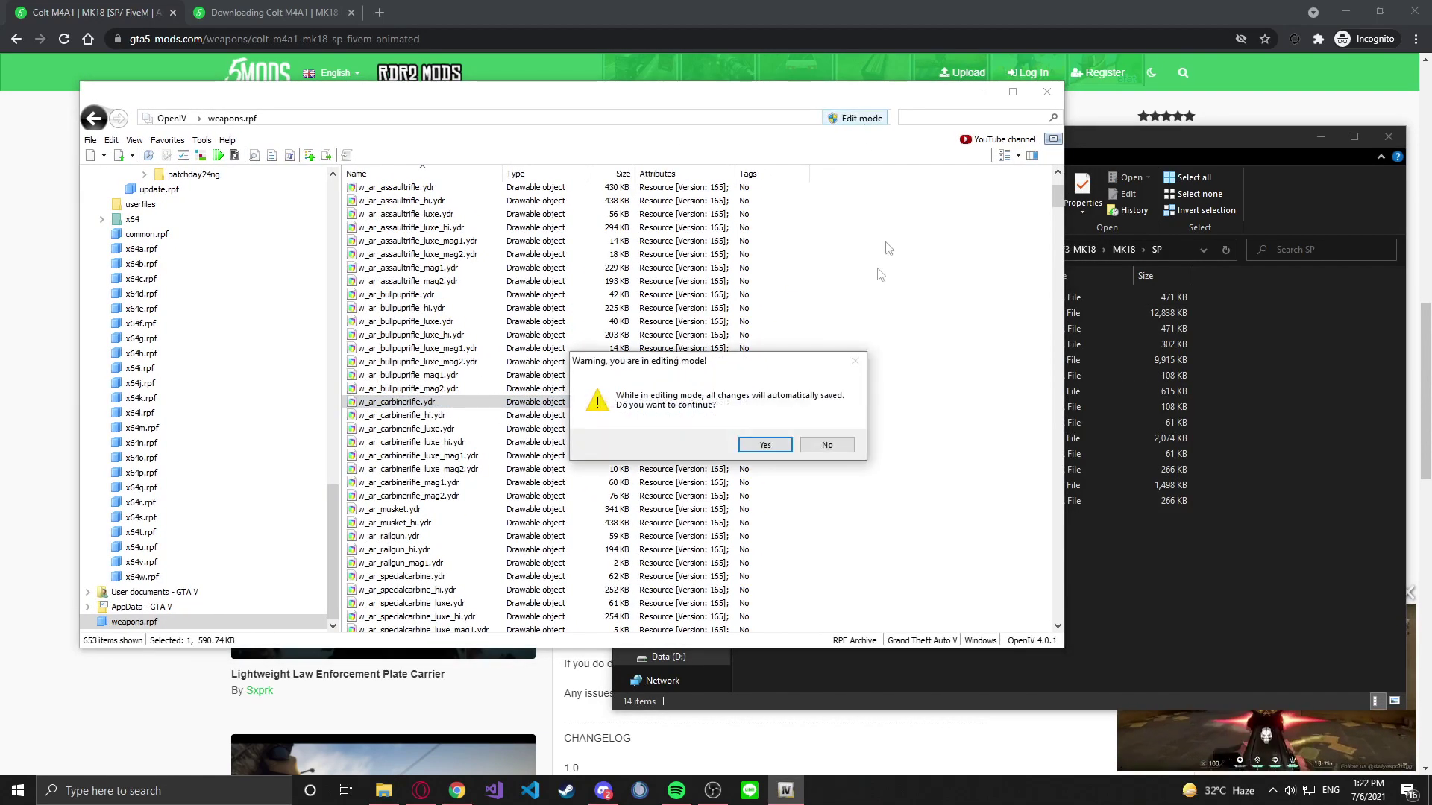
pyautogui.click(788, 443)
# Add all the weapon files from the SP folder to the weapons.rpf archive in OpenIV, replacing the existing ones
pyautogui.click(1151, 592)
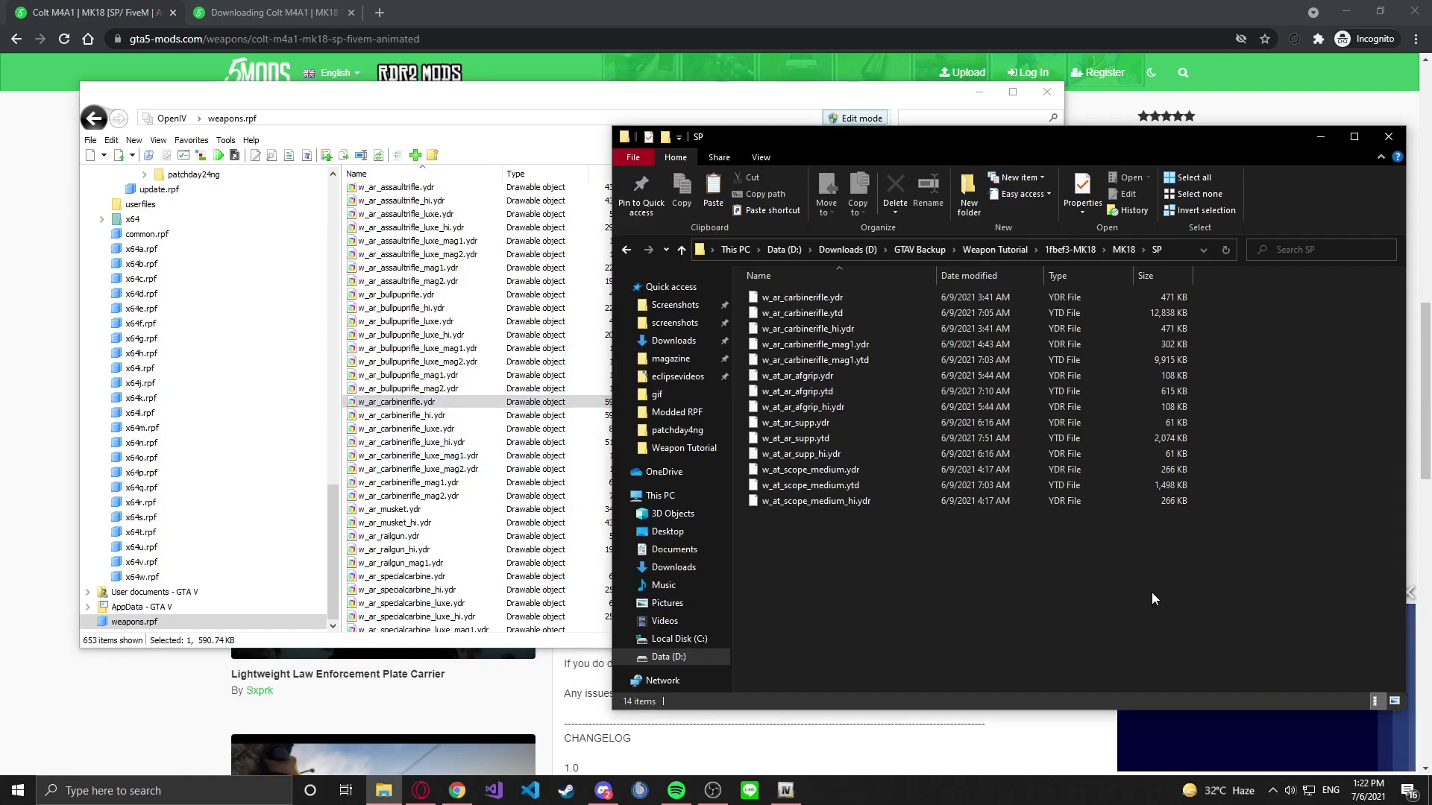
pyautogui.moveTo(1047, 600); pyautogui.dragTo(880, 262)
pyautogui.moveTo(889, 350); pyautogui.dragTo(571, 403)
pyautogui.click(585, 99)
pyautogui.click(872, 521)
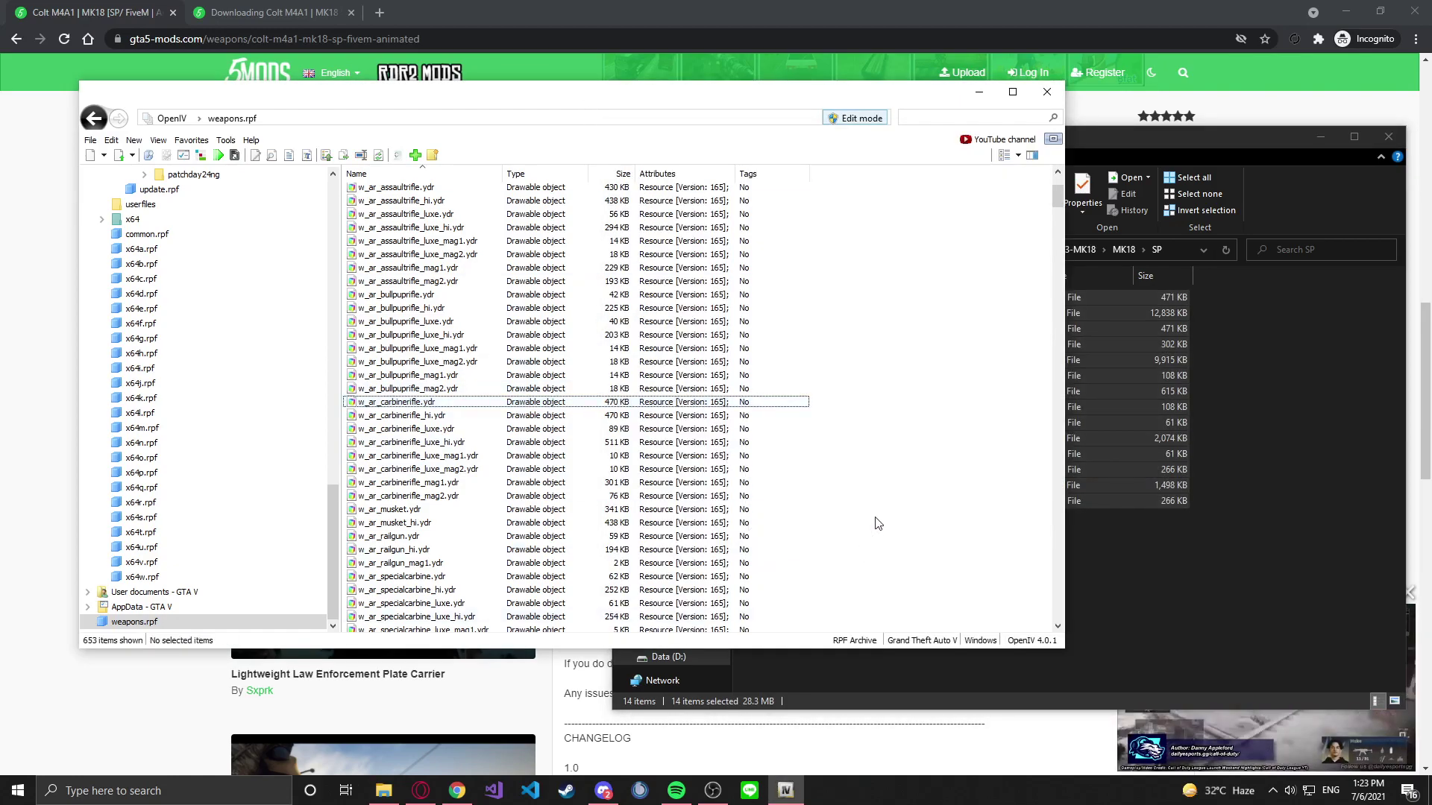
# Close the edited weapons.rpf archive in OpenIV
pyautogui.click(1299, 534)
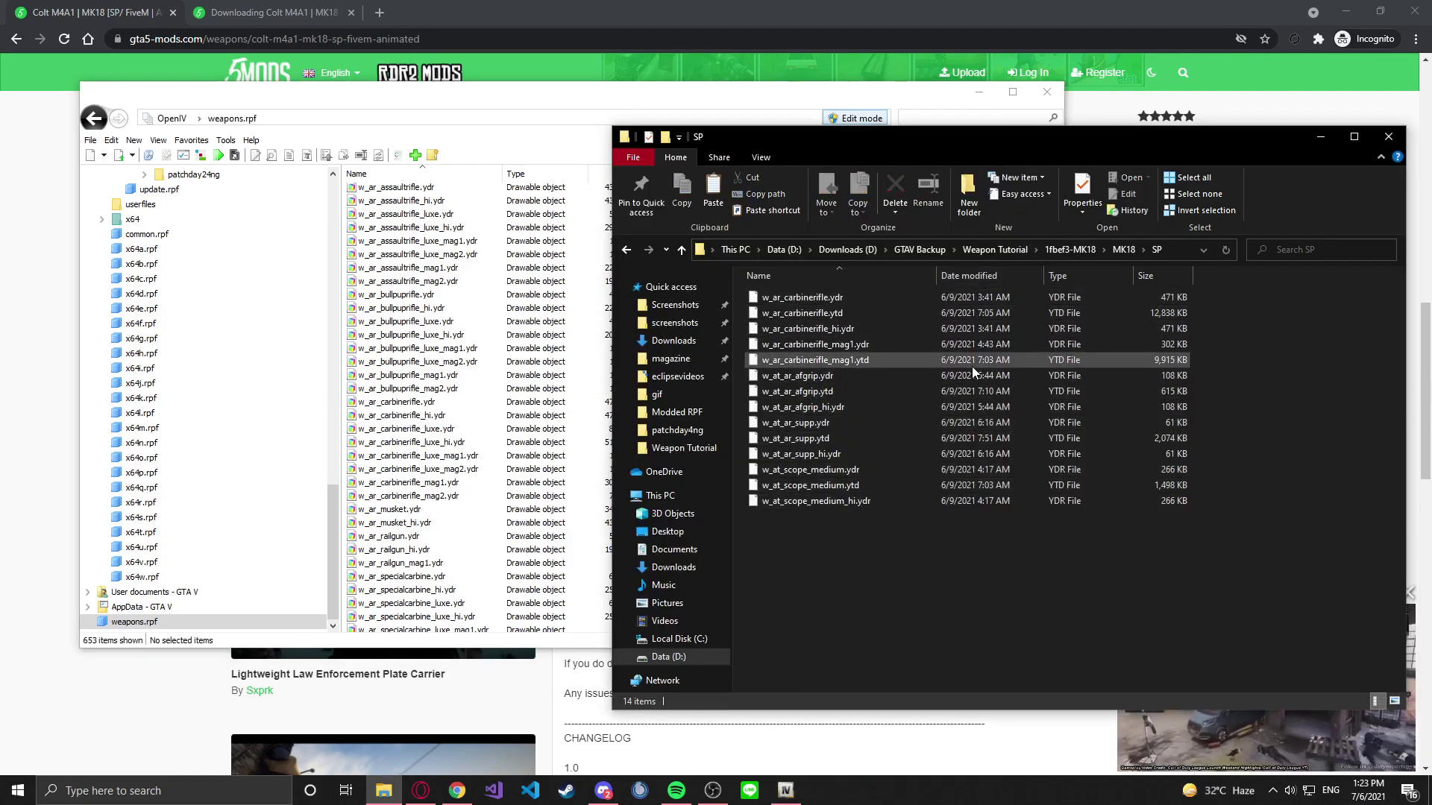
pyautogui.rightClick(205, 622)
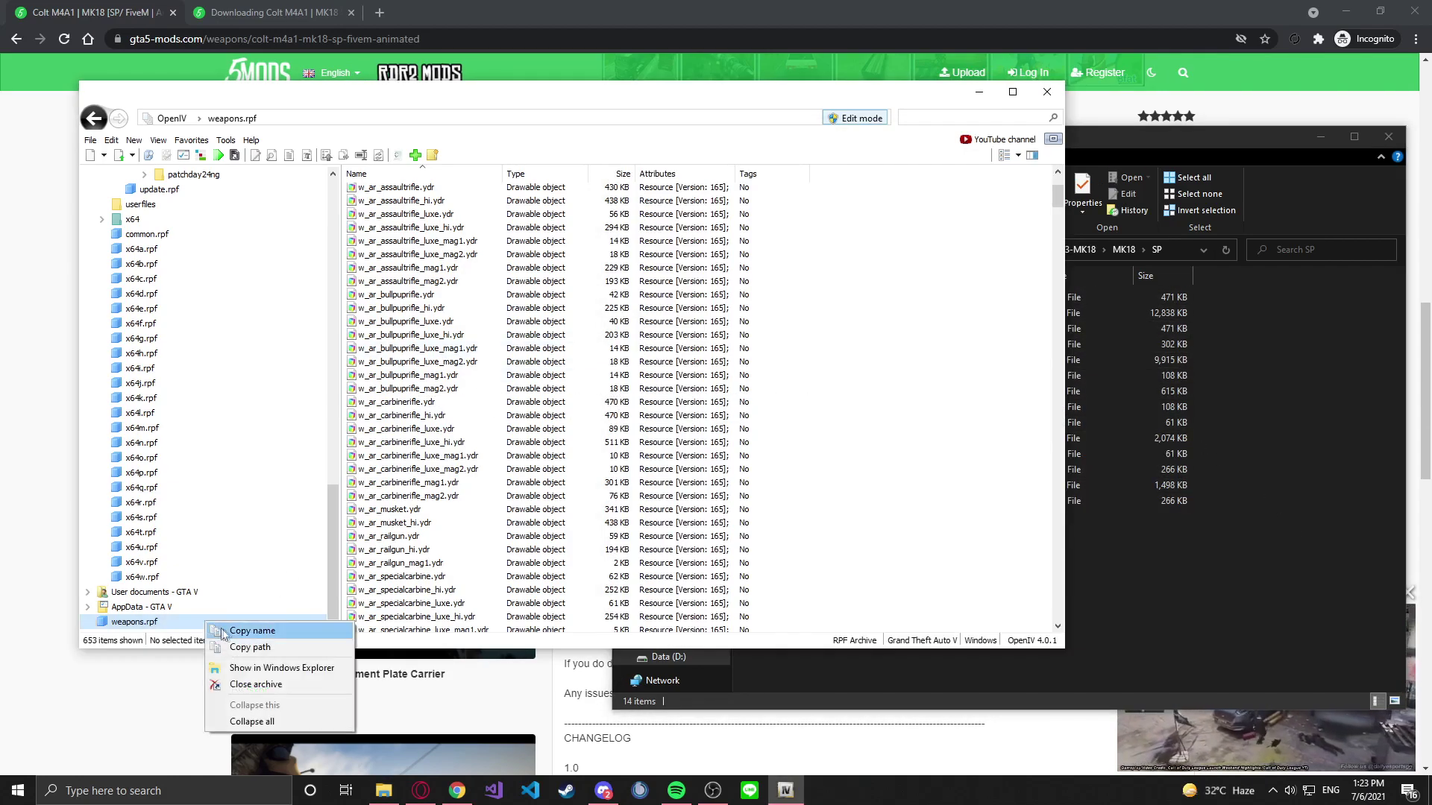
pyautogui.click(256, 684)
# In File Explorer, return to the Weapon Tutorial folder and open the Modded RPF folder
pyautogui.click(1152, 564)
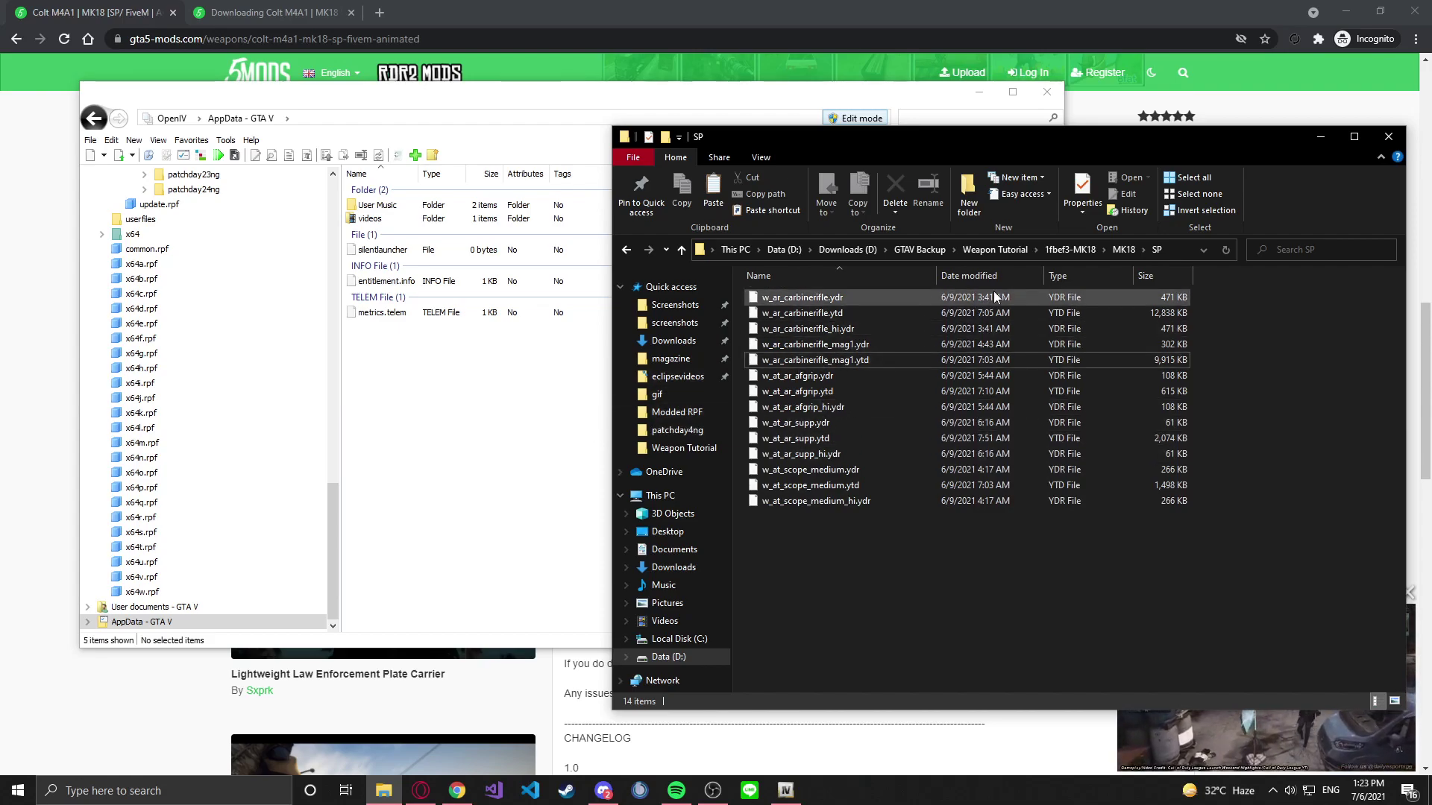
pyautogui.click(986, 253)
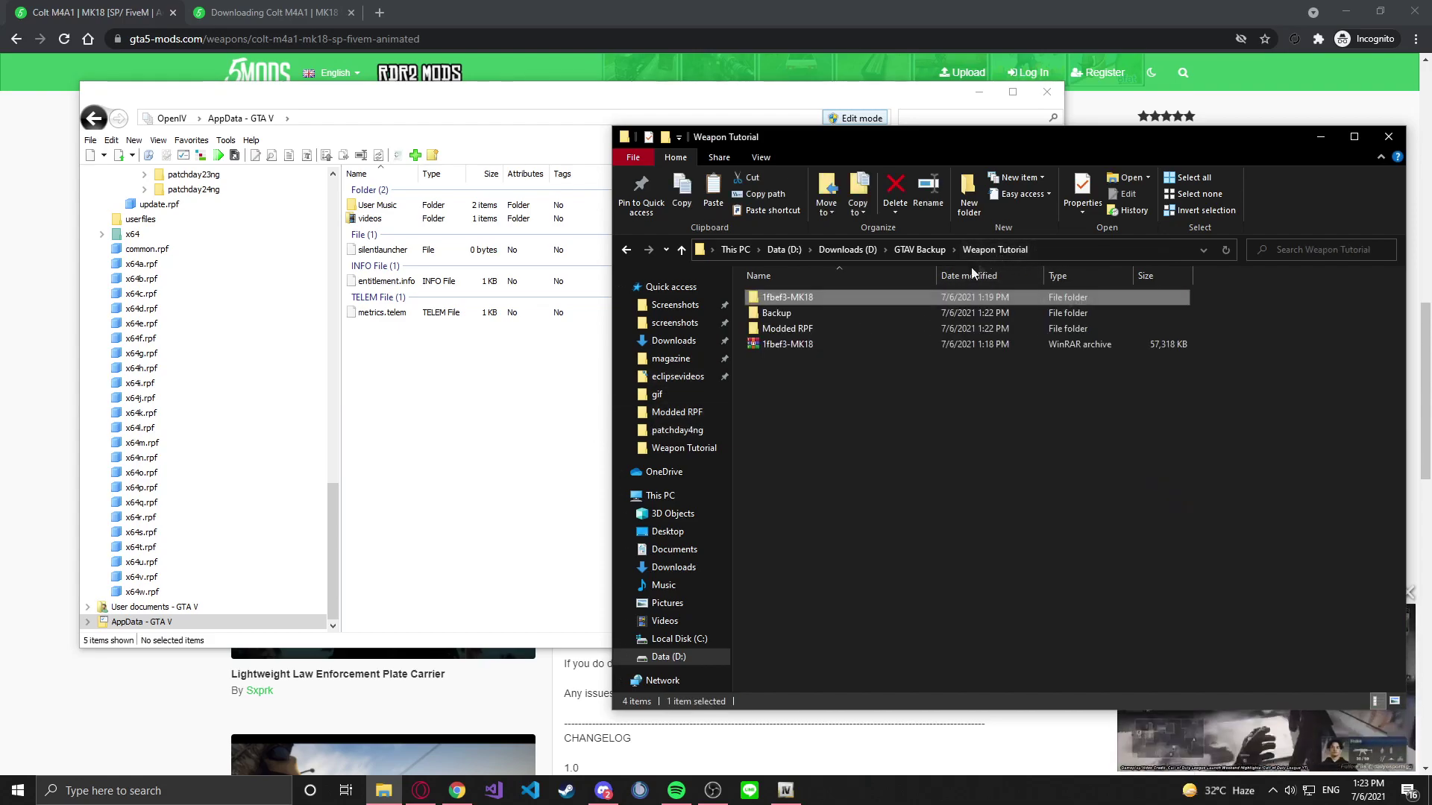
pyautogui.doubleClick(829, 328)
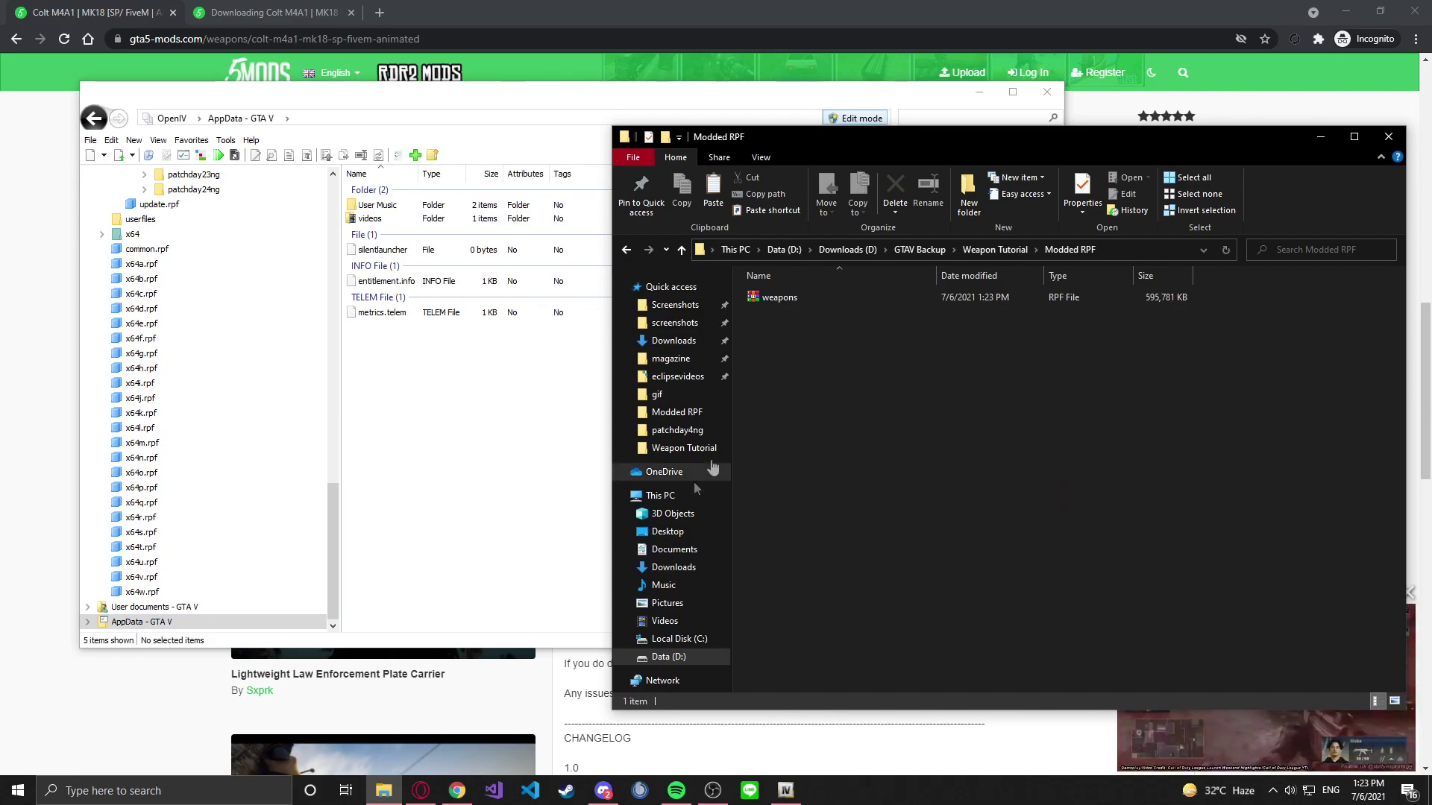
# Open the ArchiveFix folder in a second File Explorer window and arrange it beside the Modded RPF window
pyautogui.rightClick(383, 791)
pyautogui.click(348, 712)
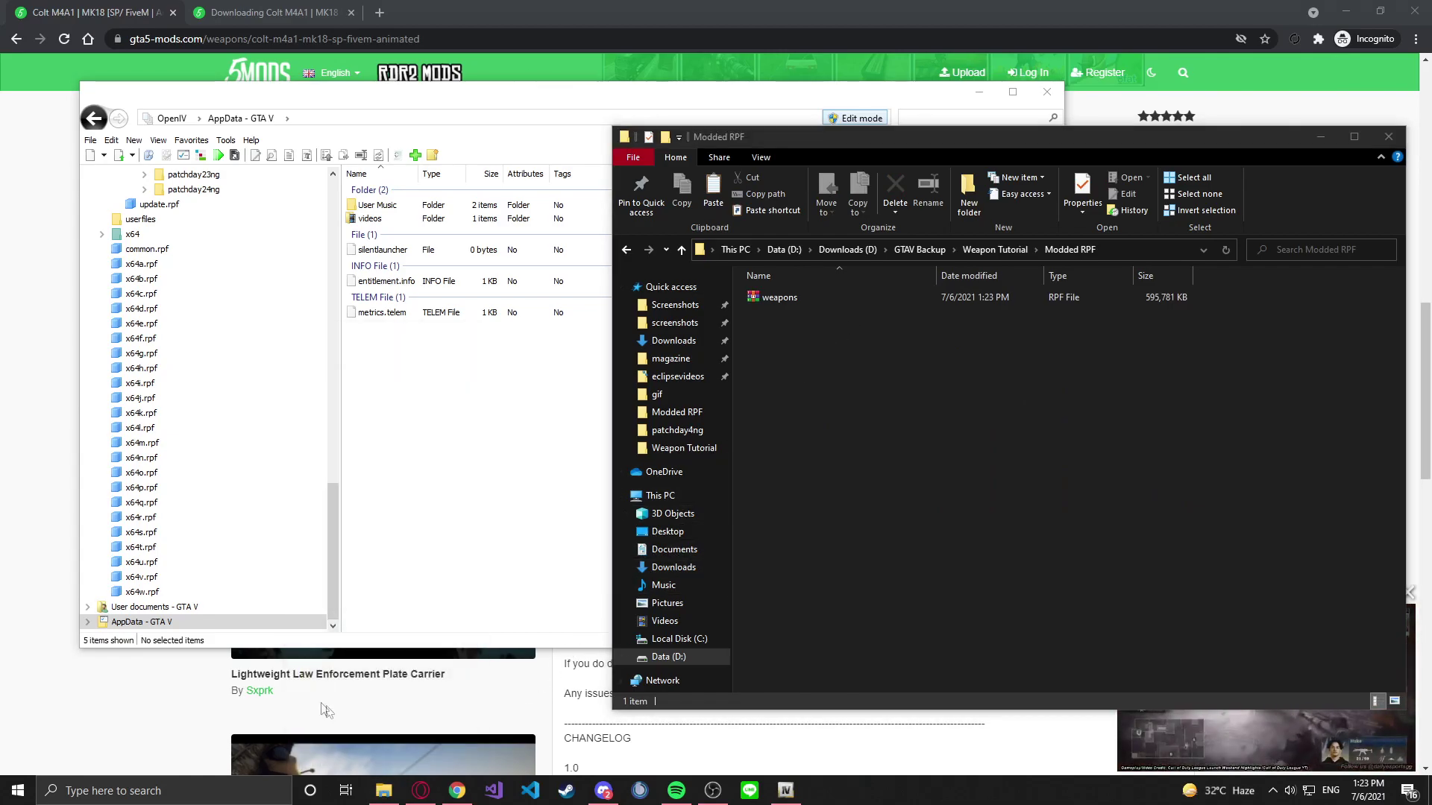
pyautogui.moveTo(430, 119); pyautogui.dragTo(371, 122)
pyautogui.click(880, 137)
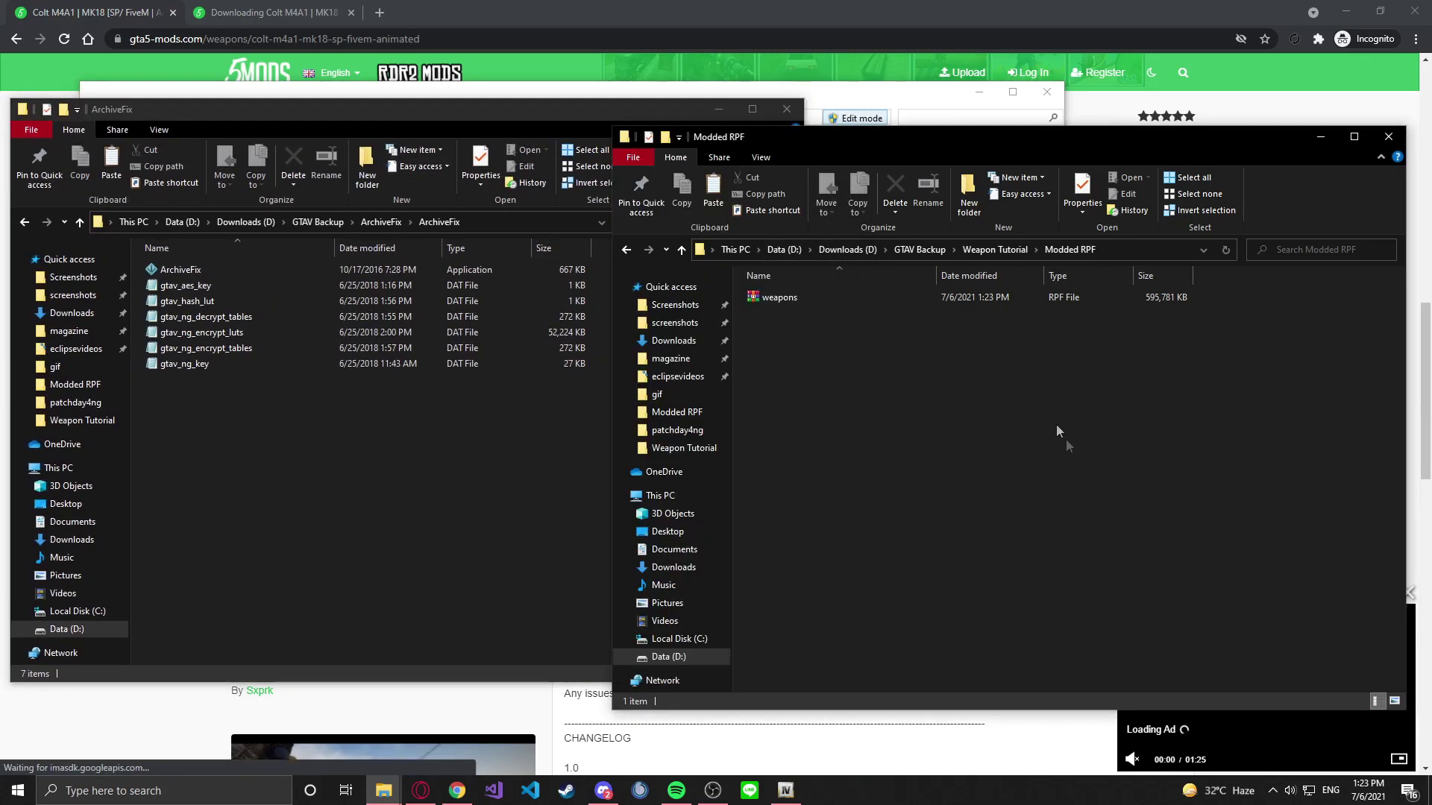
pyautogui.moveTo(880, 137); pyautogui.dragTo(878, 105)
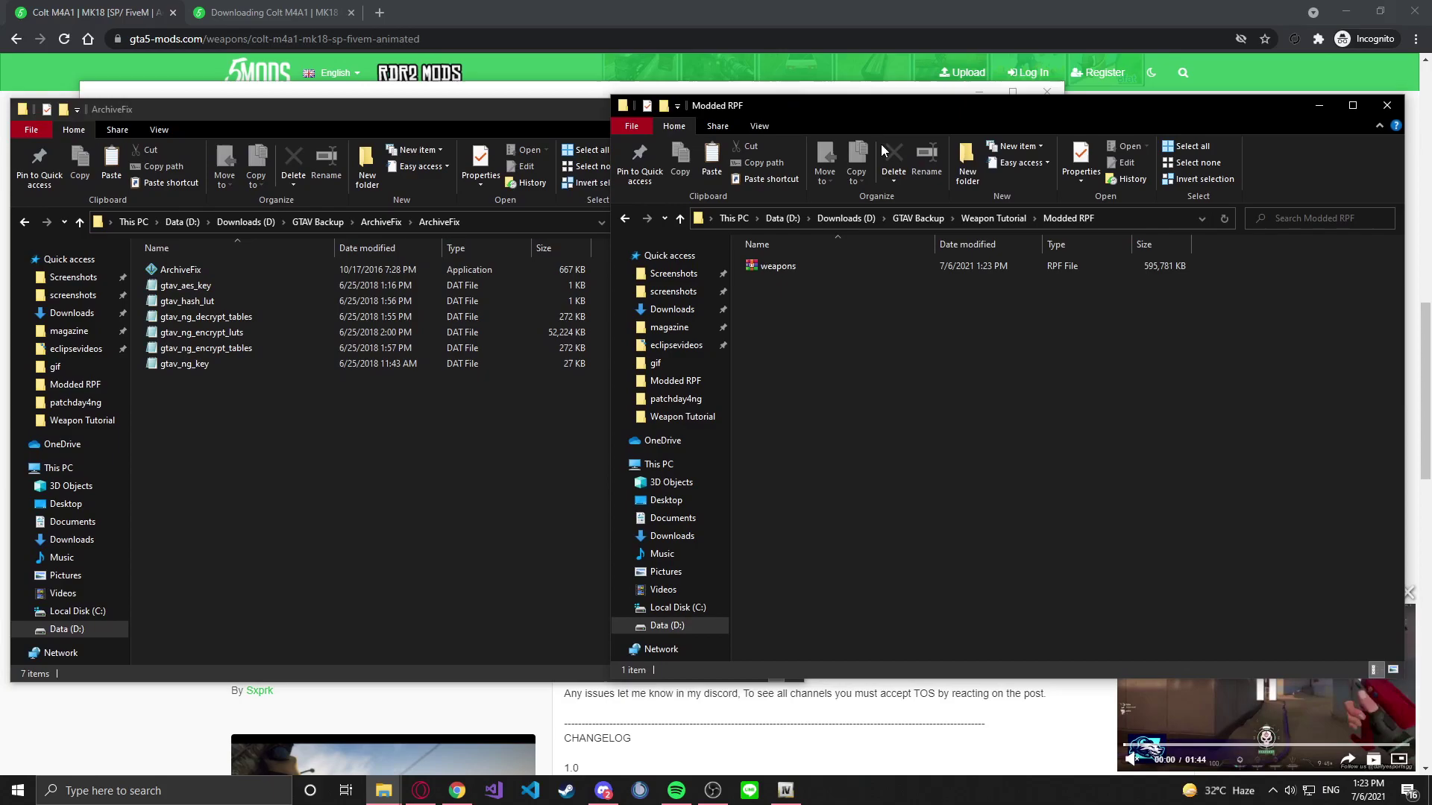
# Run the modded weapons.rpf file through ArchiveFix to encrypt it, and close the console when it finishes
pyautogui.click(824, 271)
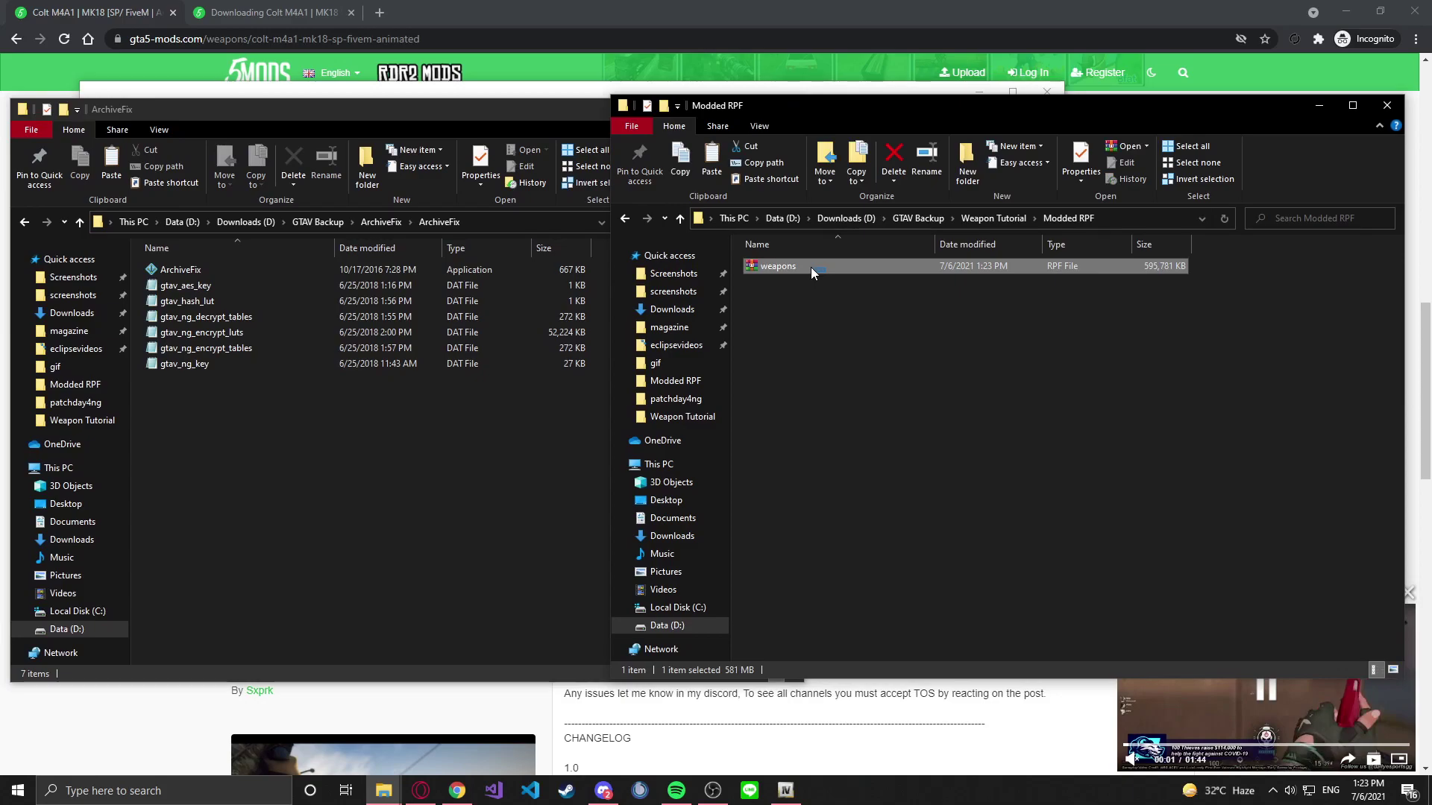
pyautogui.moveTo(812, 267); pyautogui.dragTo(450, 267)
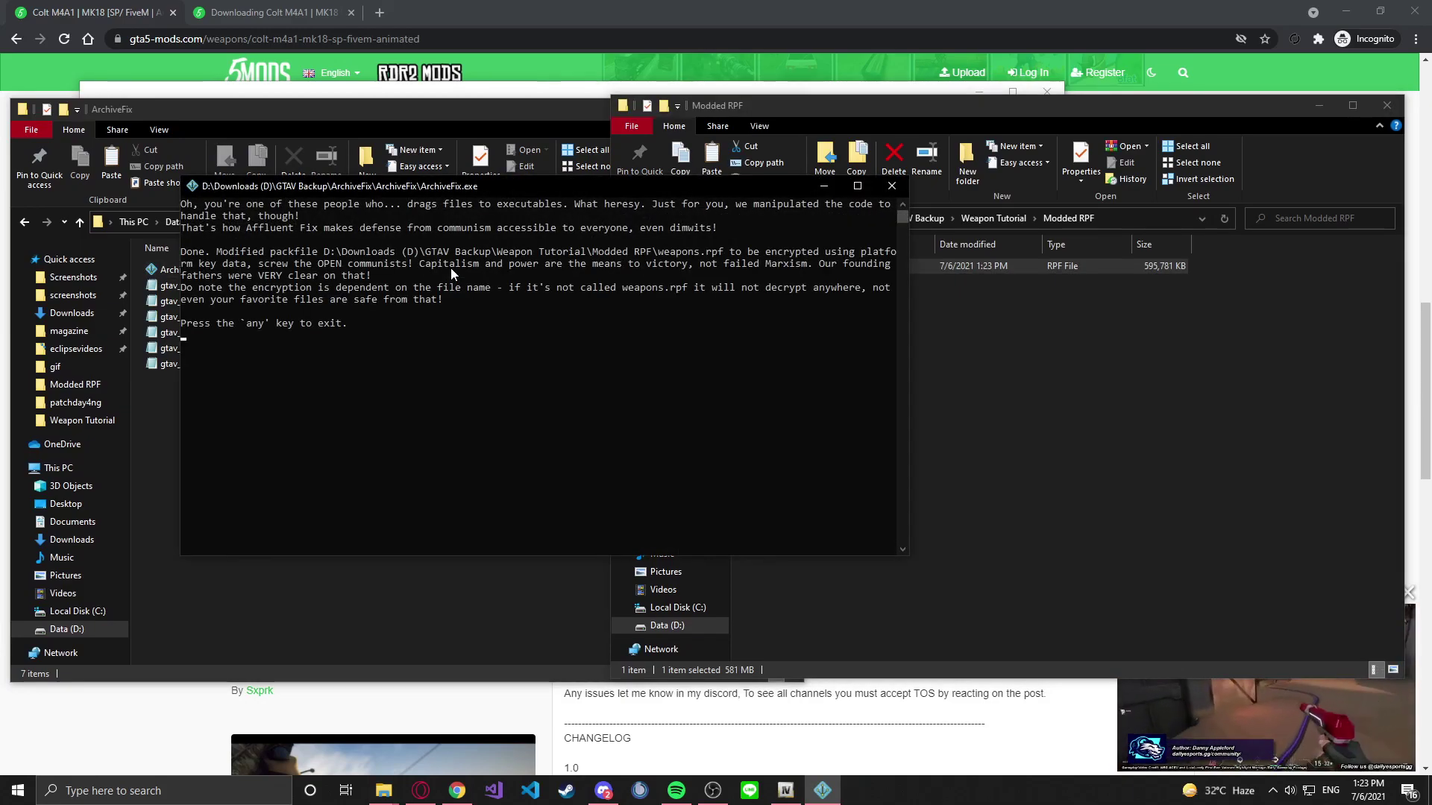
pyautogui.click(694, 325)
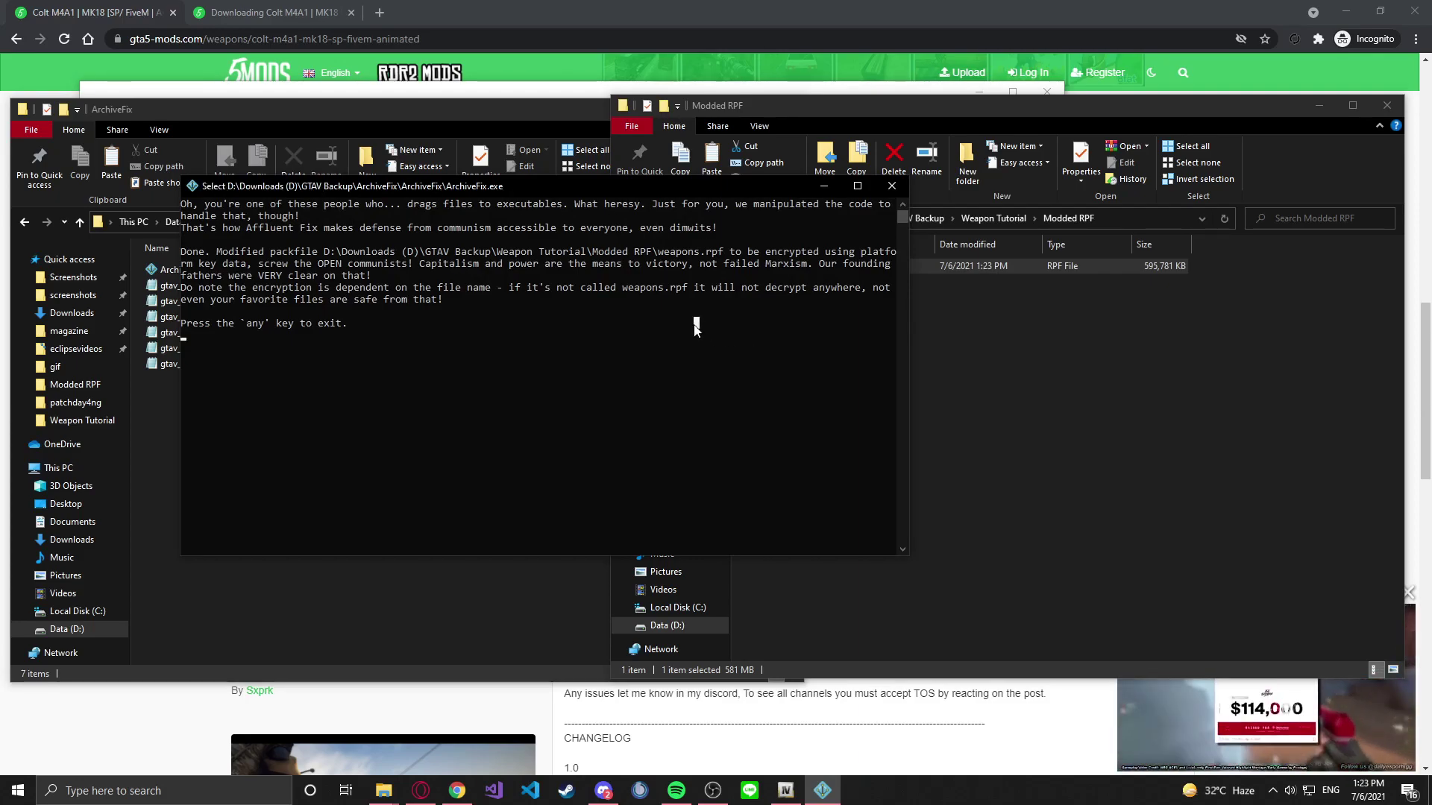
pyautogui.press('Return')
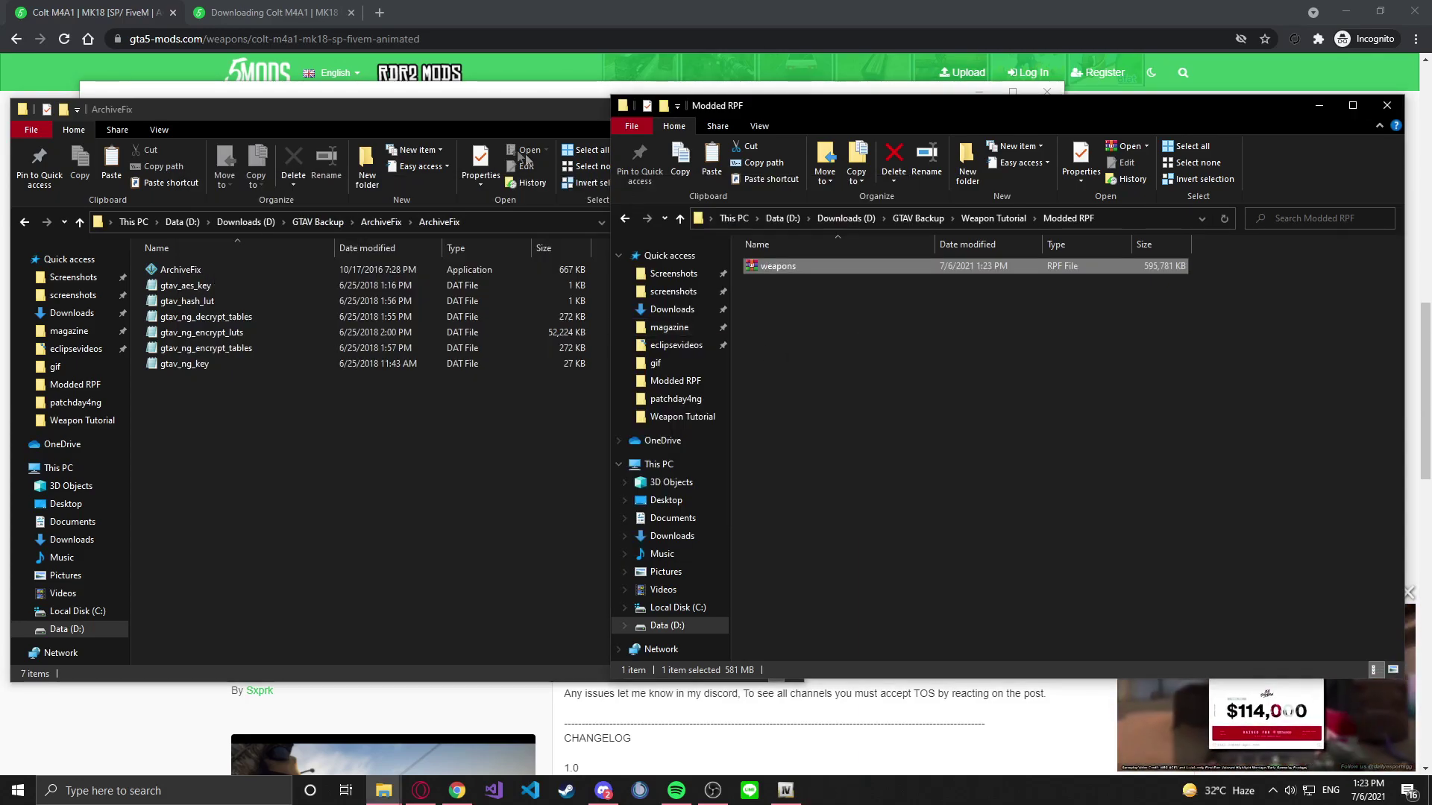
# In OpenIV, open update > x64 > dlcpacks > patchday8ng > dlc.rpf > x64 > models > cdimages
pyautogui.click(449, 96)
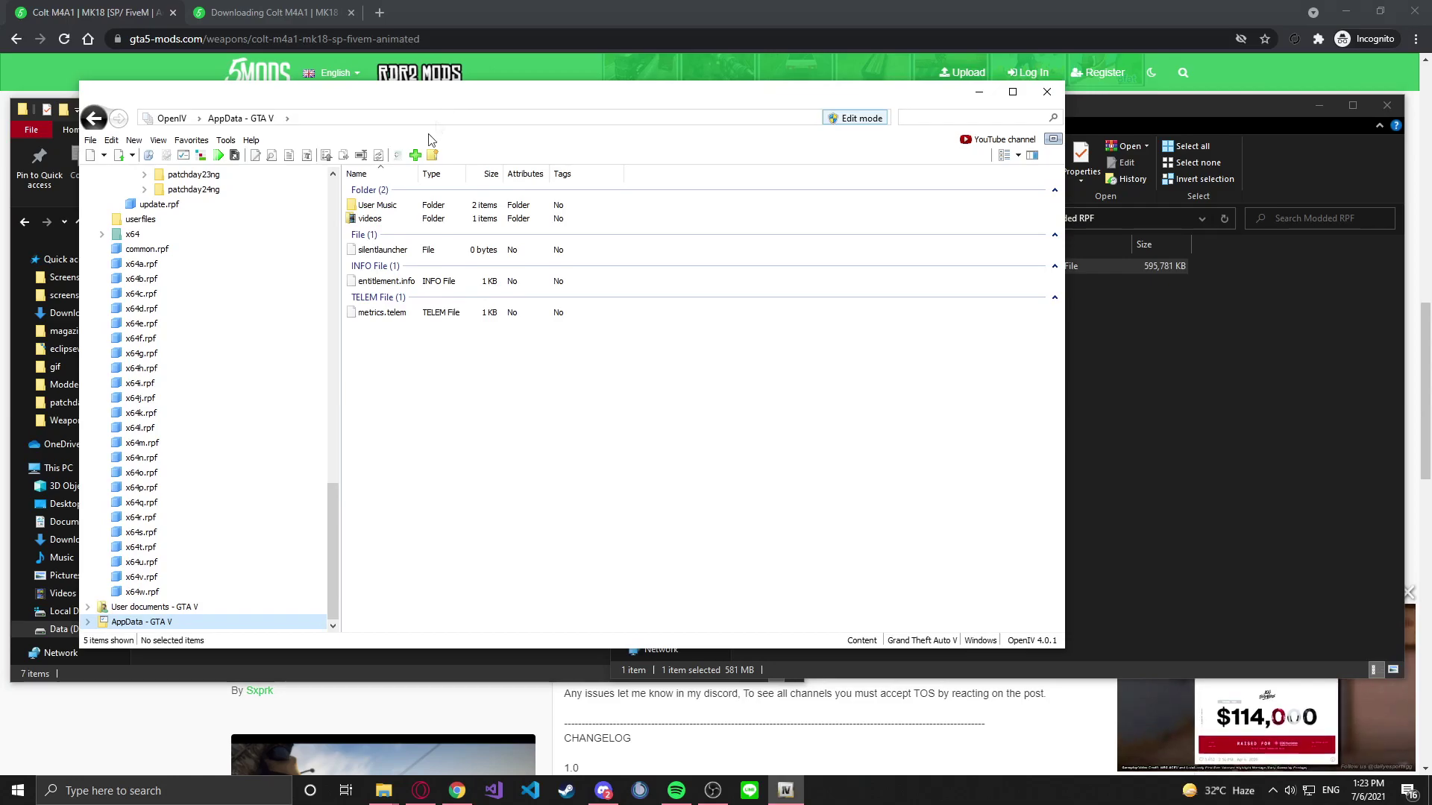
pyautogui.scroll(9, 274, 317)
pyautogui.scroll(1, 273, 317)
pyautogui.click(215, 311)
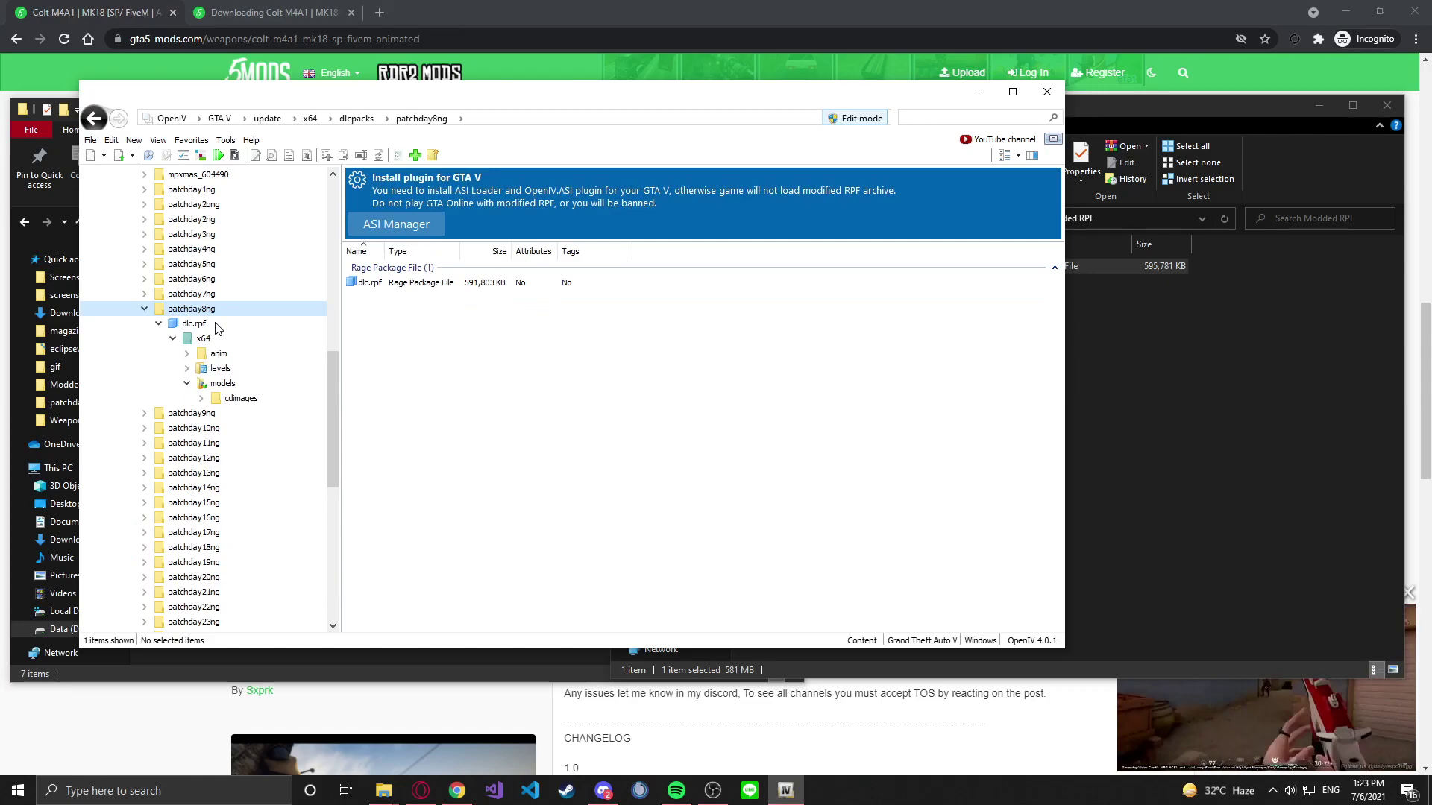
pyautogui.doubleClick(373, 283)
pyautogui.doubleClick(409, 286)
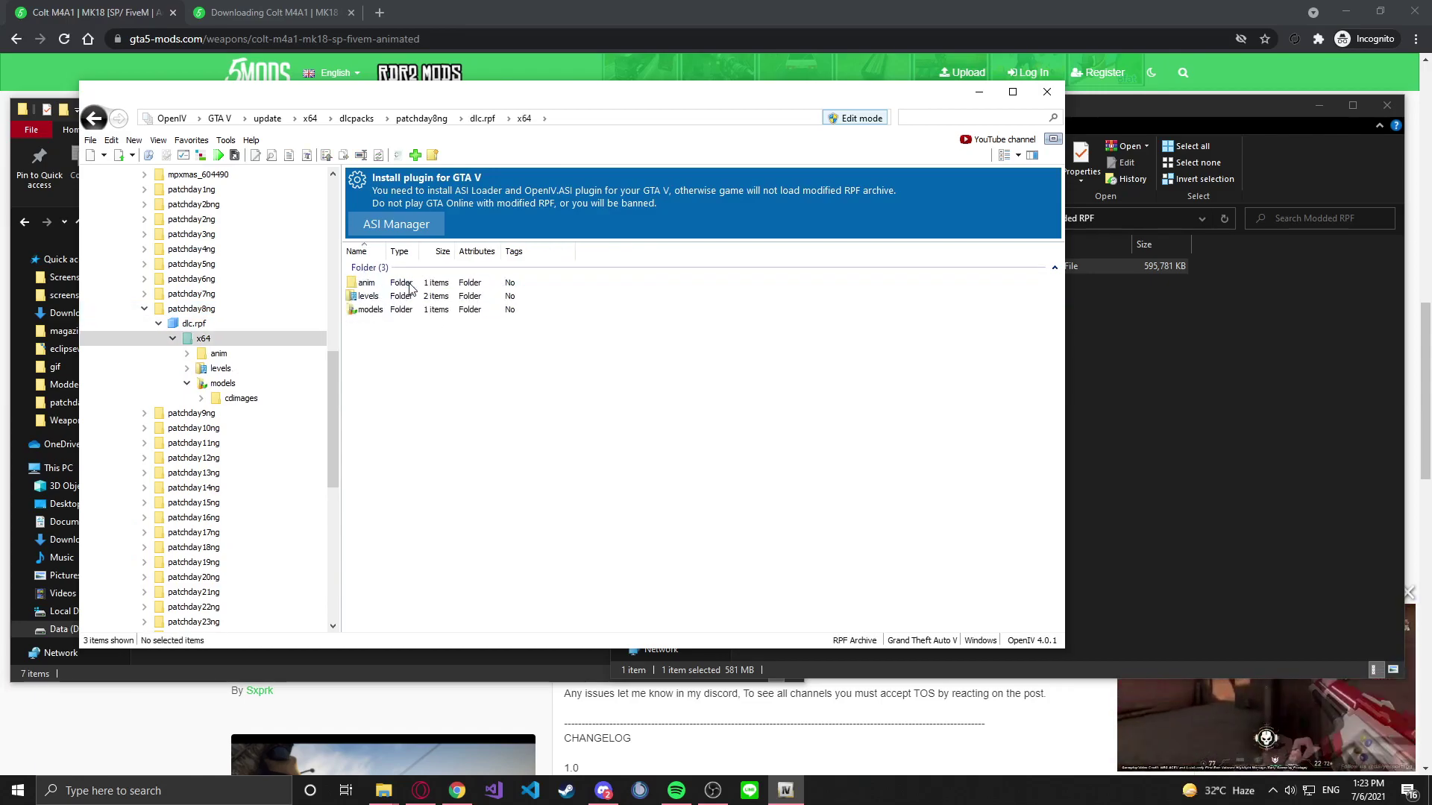
pyautogui.doubleClick(388, 309)
pyautogui.doubleClick(389, 288)
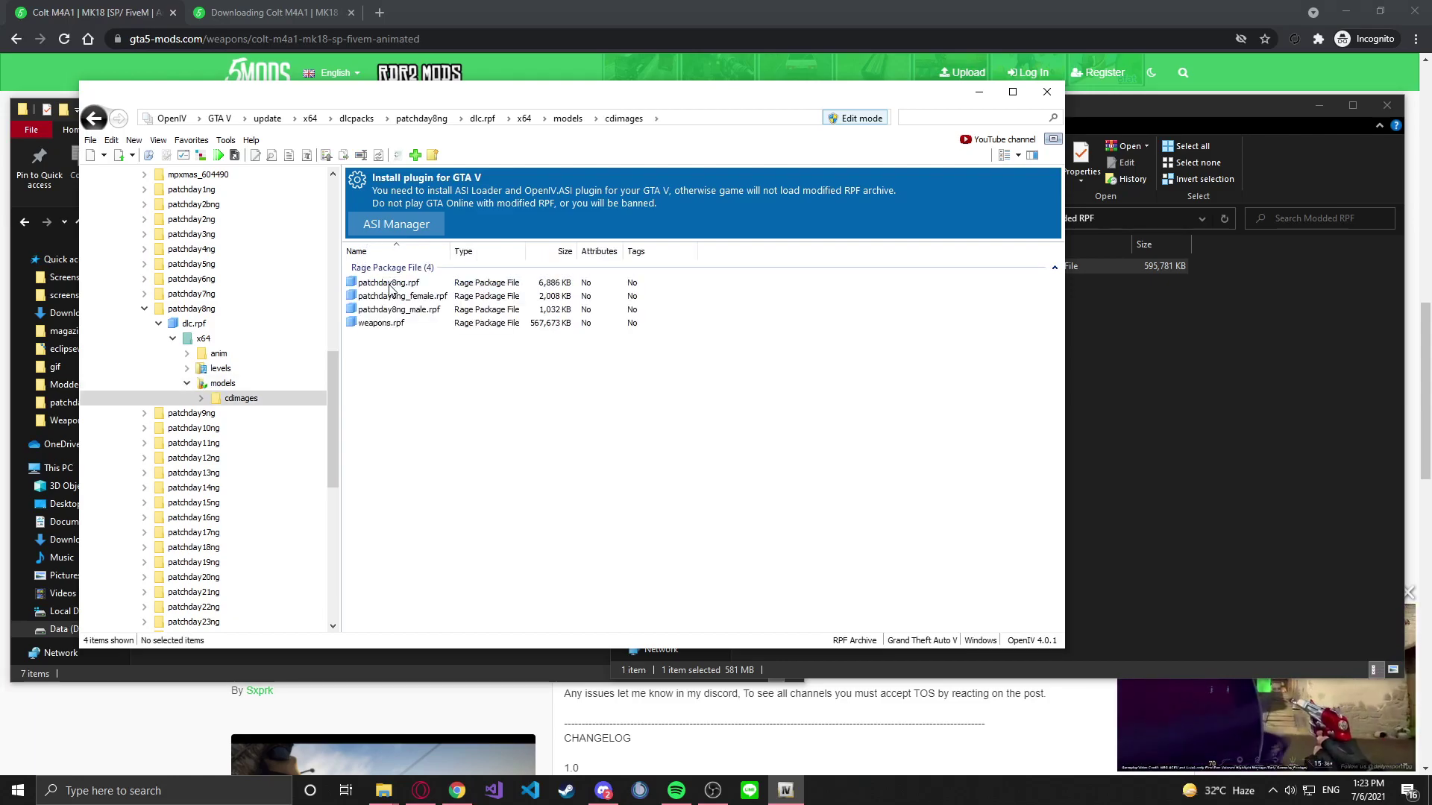
# Try to replace weapons.rpf in the cdimages folder with the modded weapons.rpf from the Modded RPF folder
pyautogui.click(1077, 313)
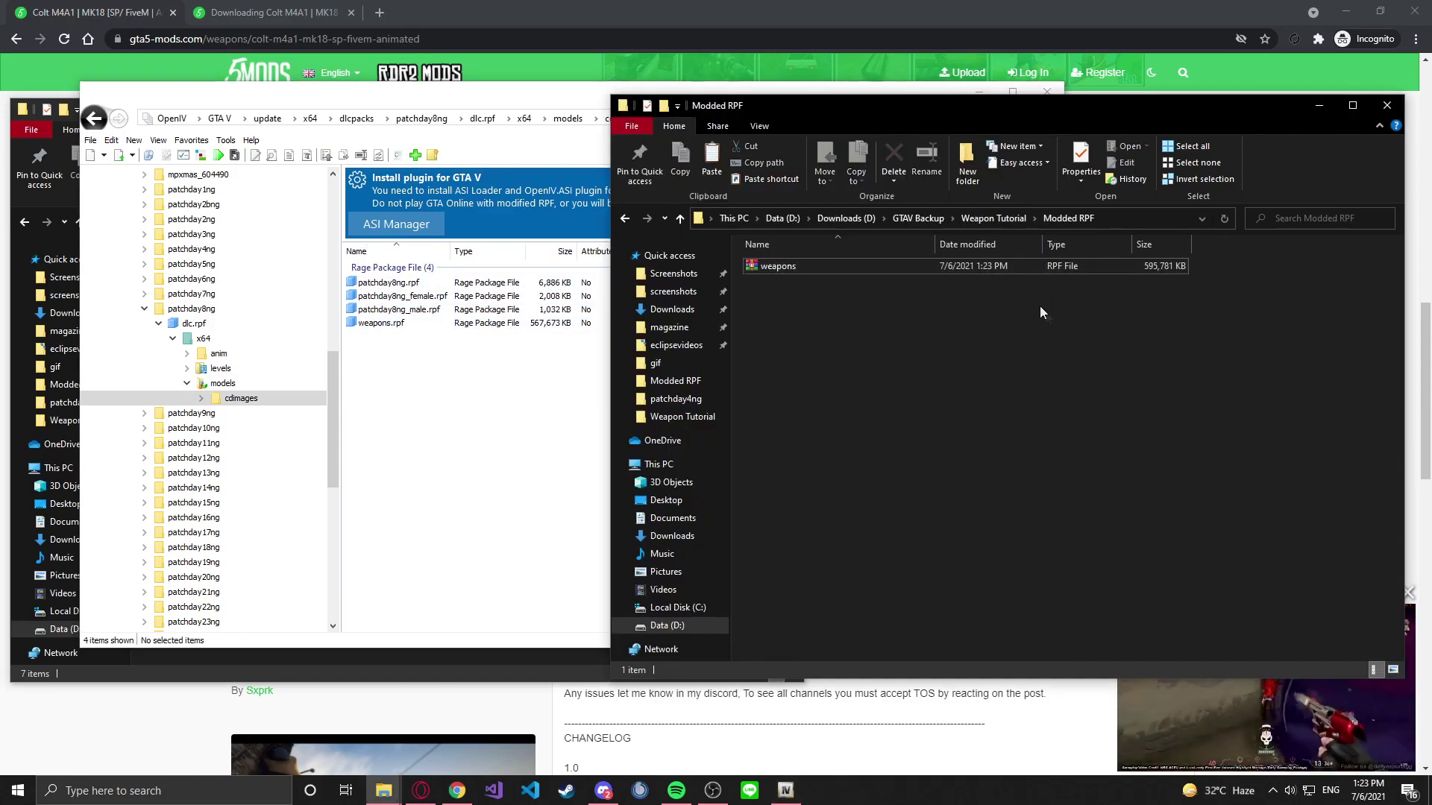
pyautogui.click(937, 266)
pyautogui.click(591, 109)
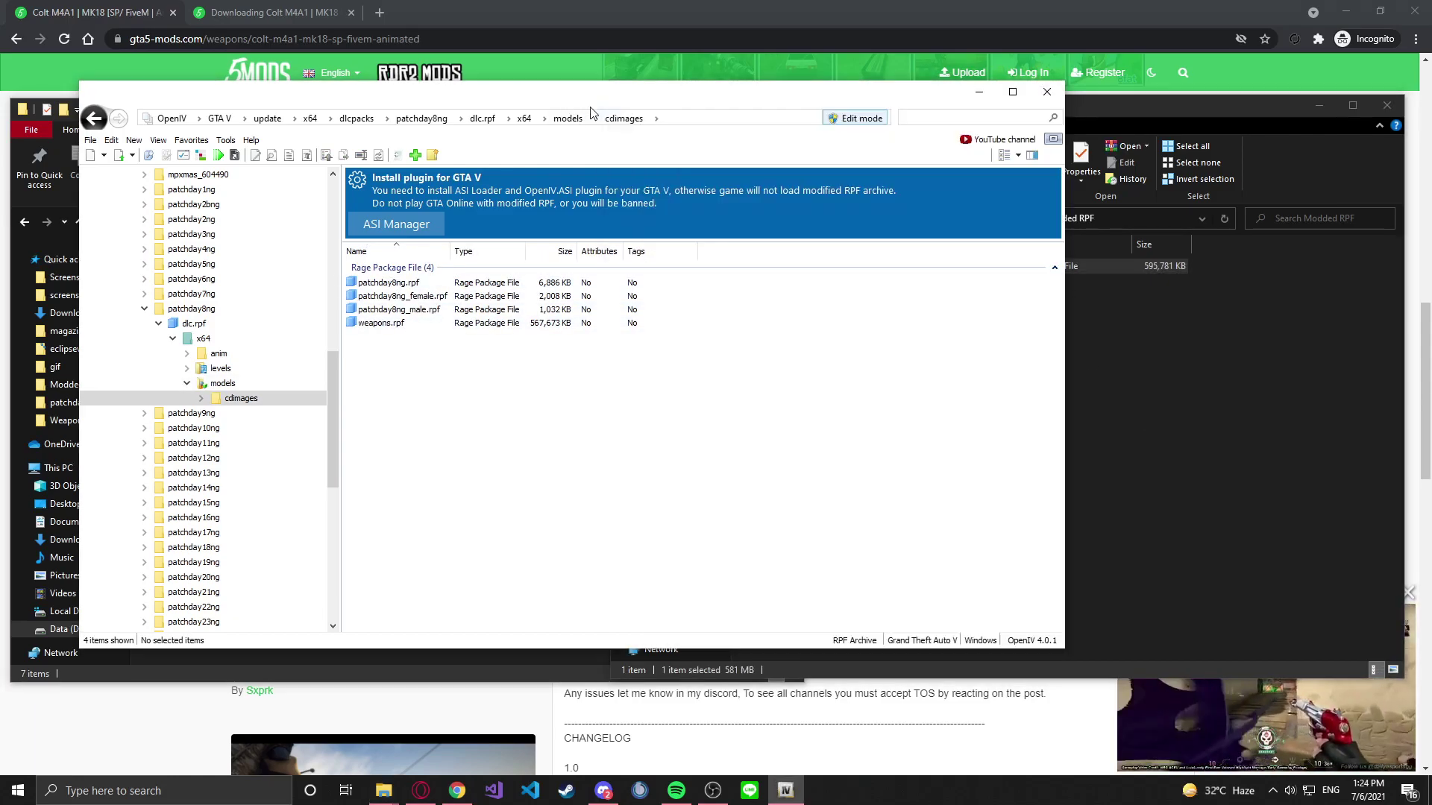
pyautogui.click(1072, 269)
pyautogui.moveTo(1072, 268); pyautogui.dragTo(534, 343)
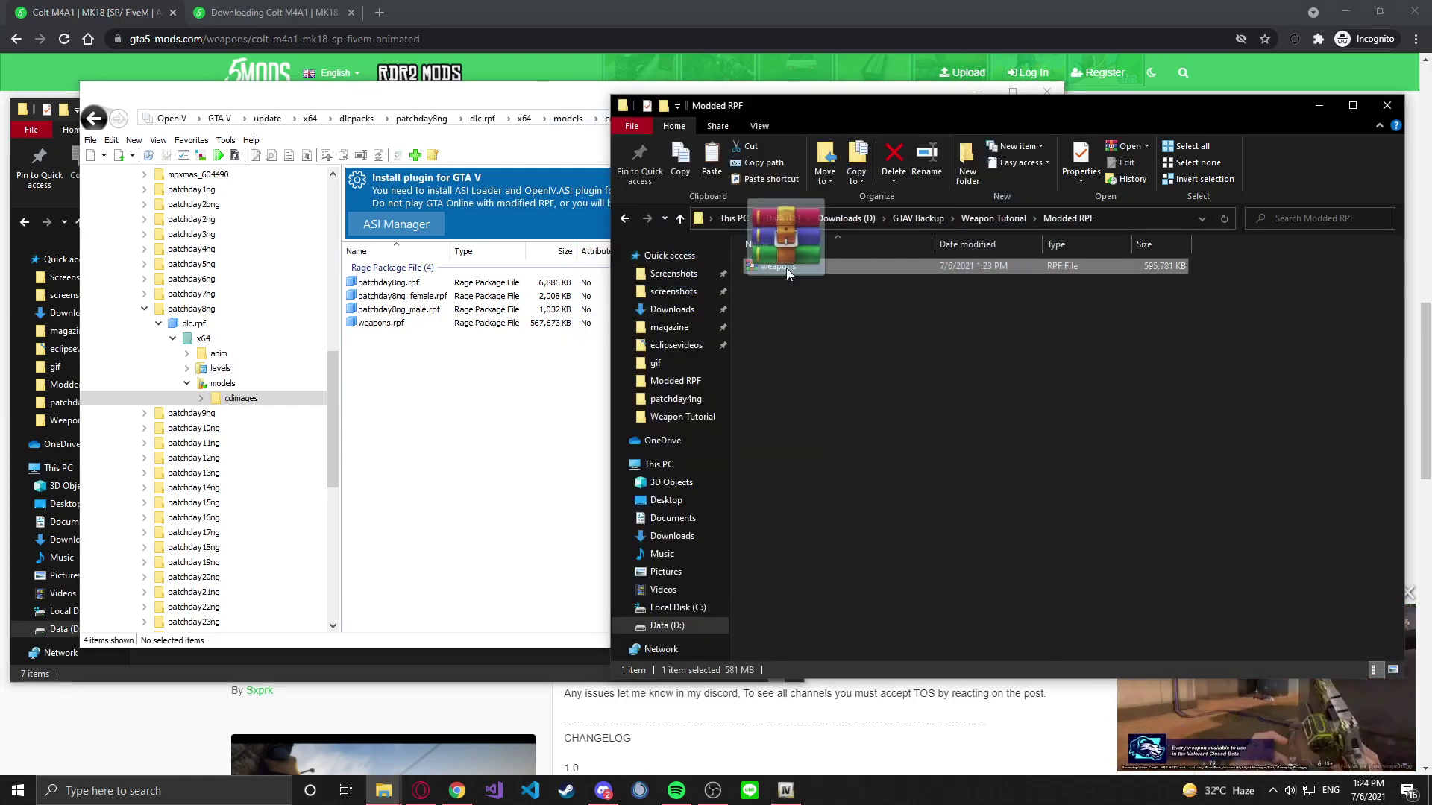
pyautogui.click(561, 368)
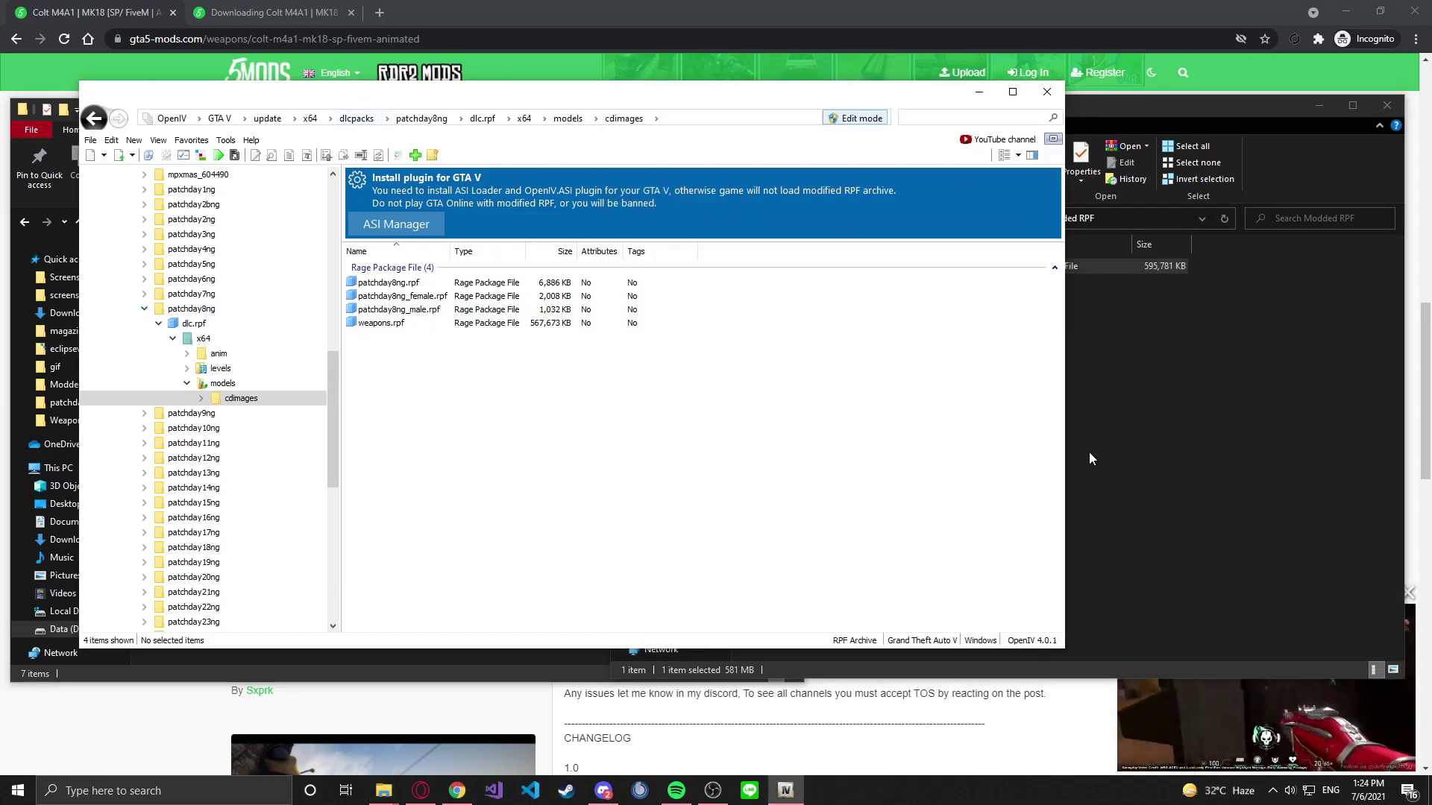
# Bring the Modded RPF and ArchiveFix folder windows in front of OpenIV
pyautogui.click(619, 653)
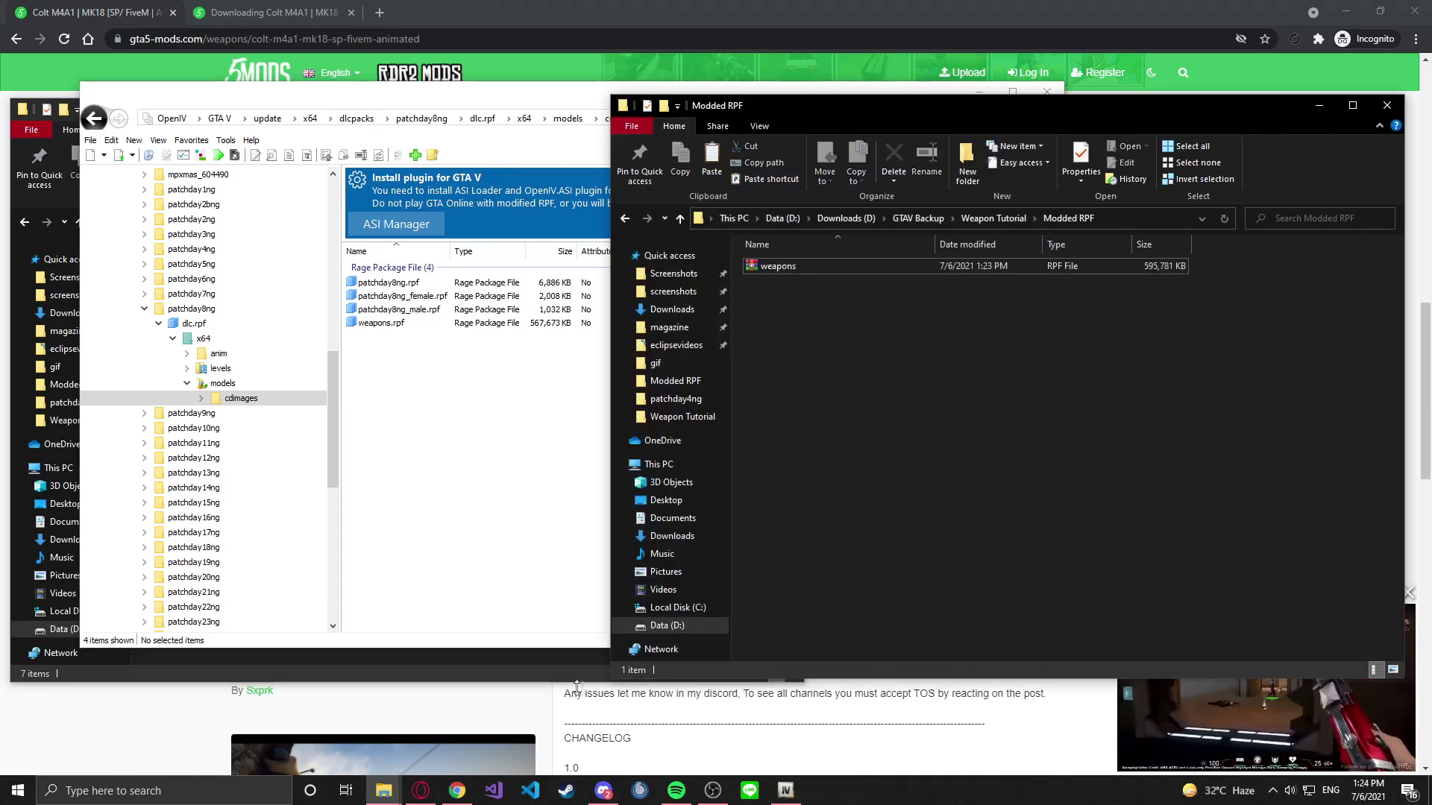
pyautogui.click(583, 683)
pyautogui.click(818, 619)
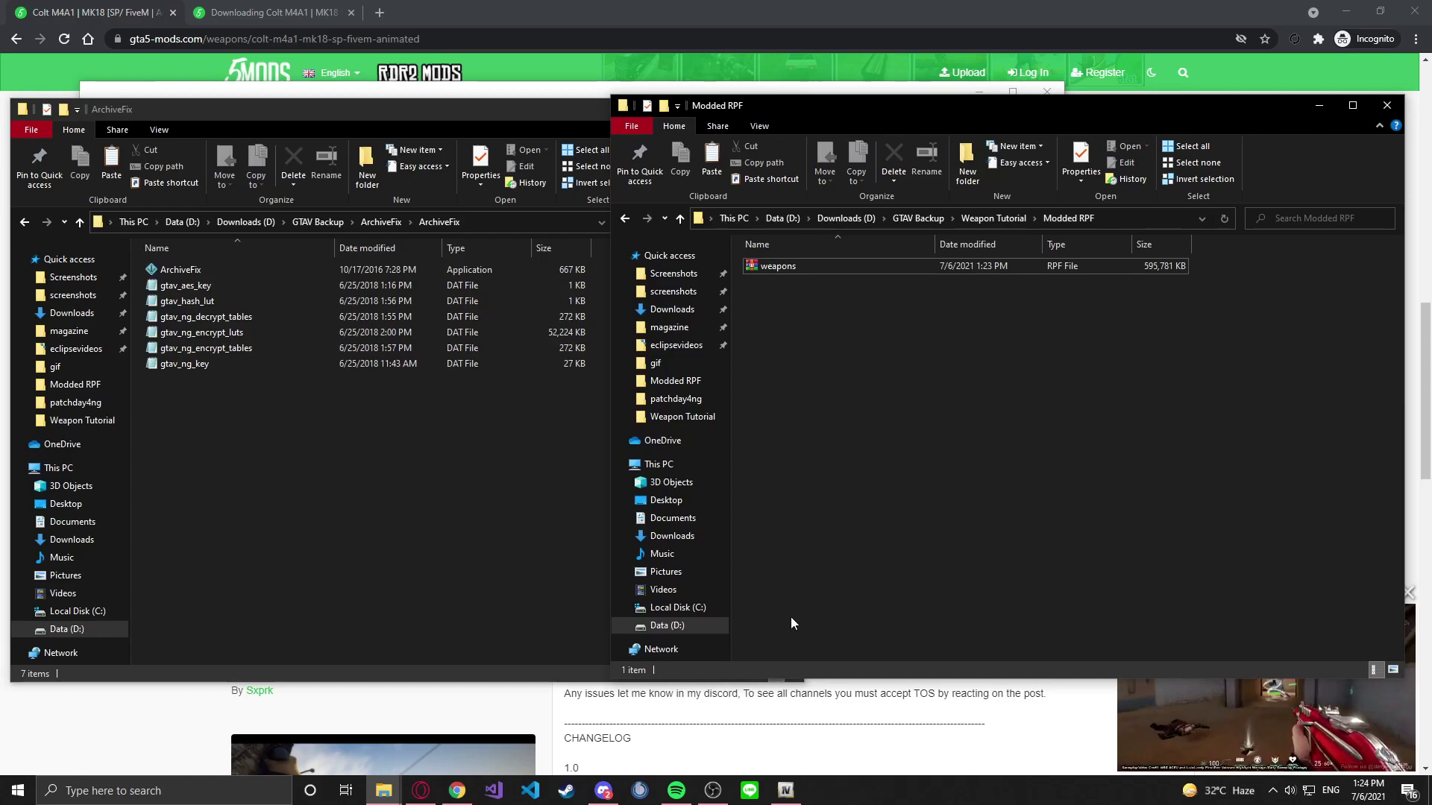
# In the Grand Theft Auto V game folder, open update > x64 > dlcpacks > patchday8ng
pyautogui.hotkey('alt', 'Left')
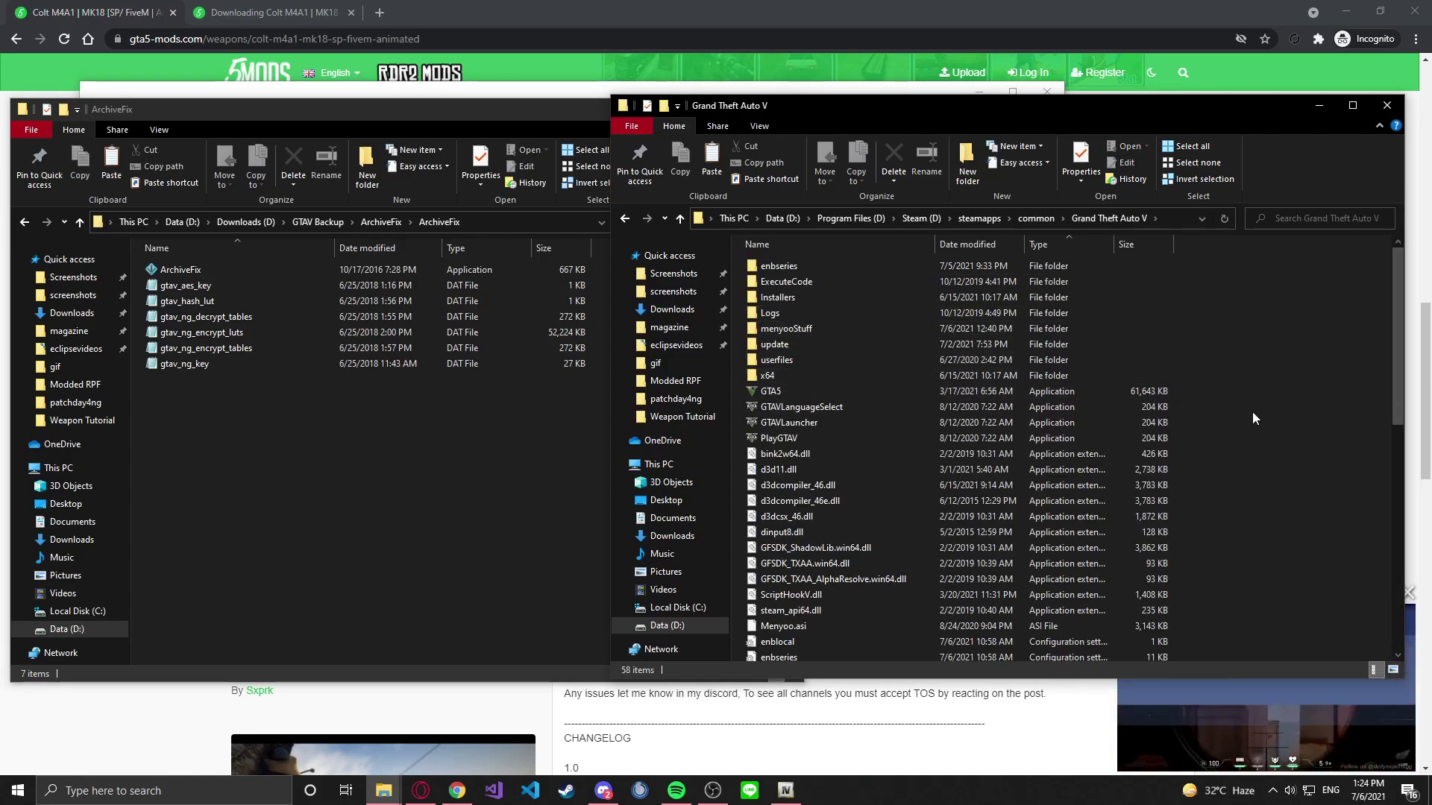
pyautogui.doubleClick(811, 340)
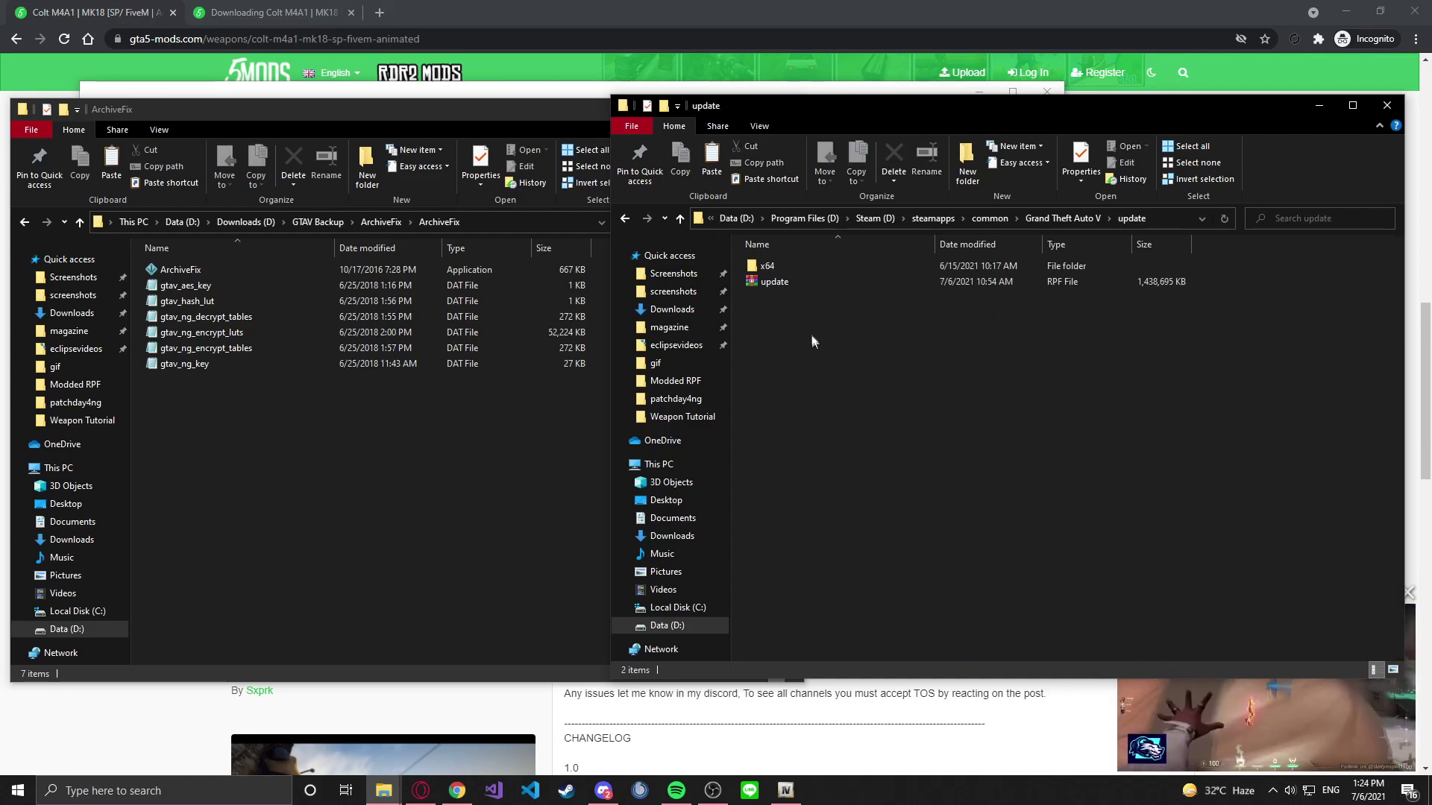
pyautogui.doubleClick(788, 265)
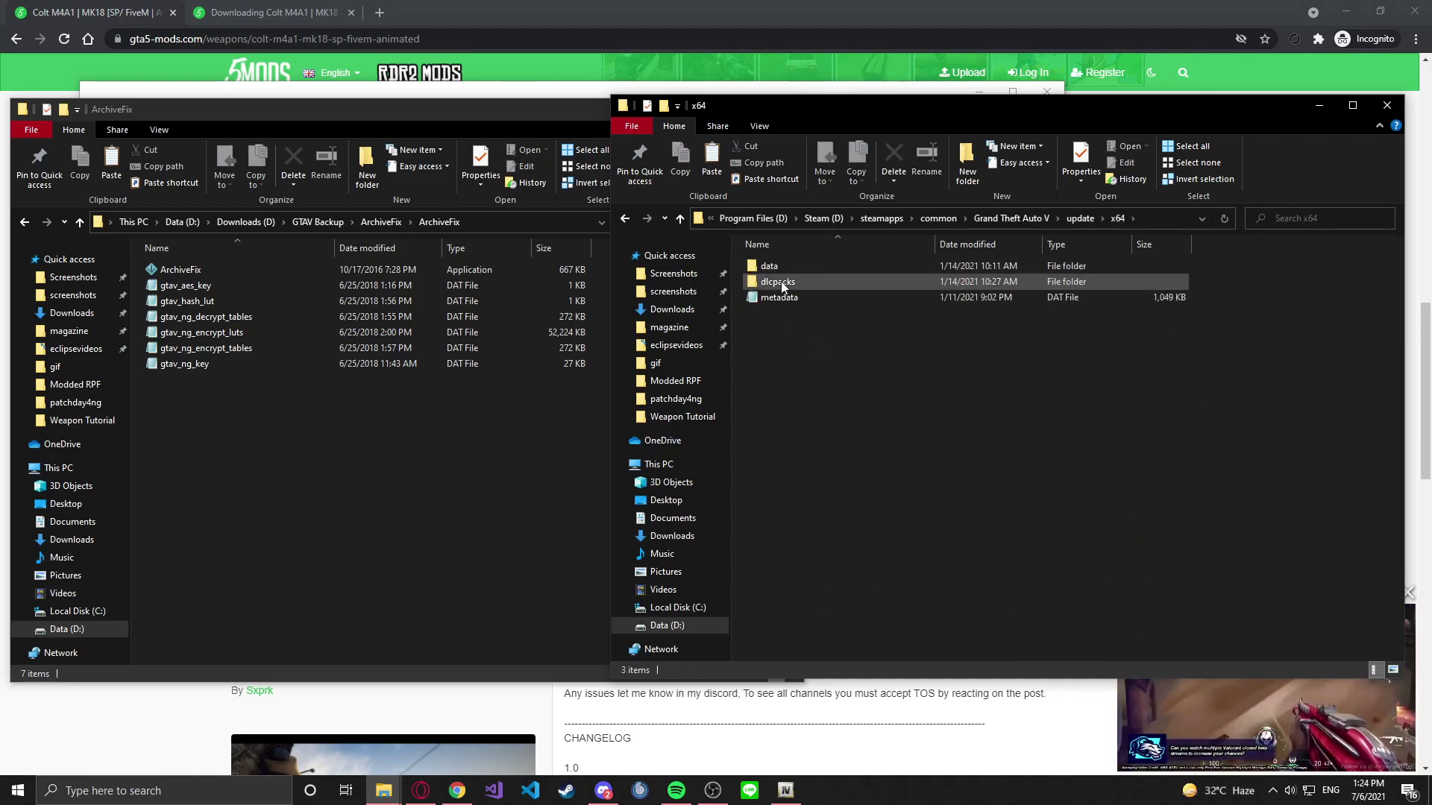
pyautogui.doubleClick(783, 283)
pyautogui.scroll(-7, 784, 287)
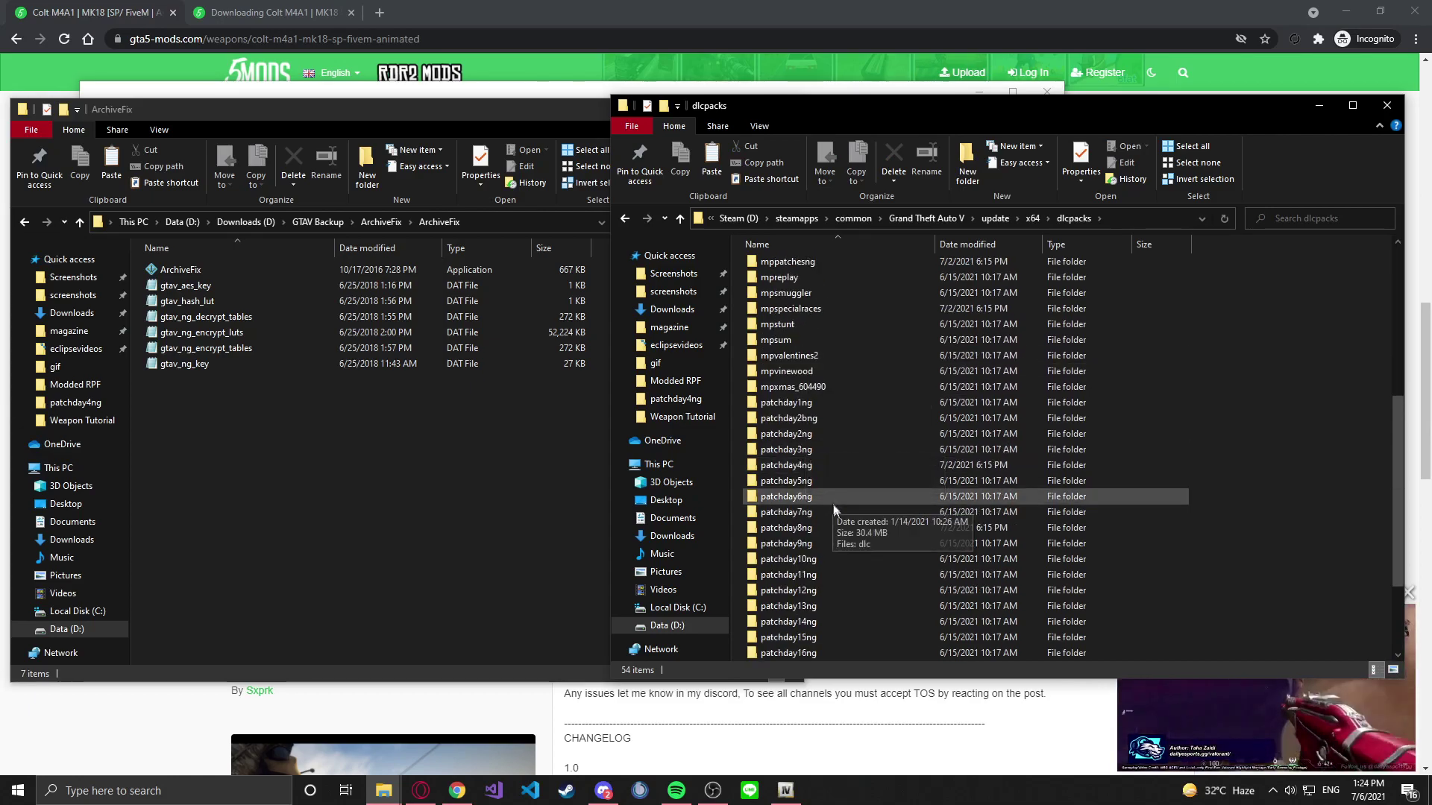
pyautogui.doubleClick(817, 531)
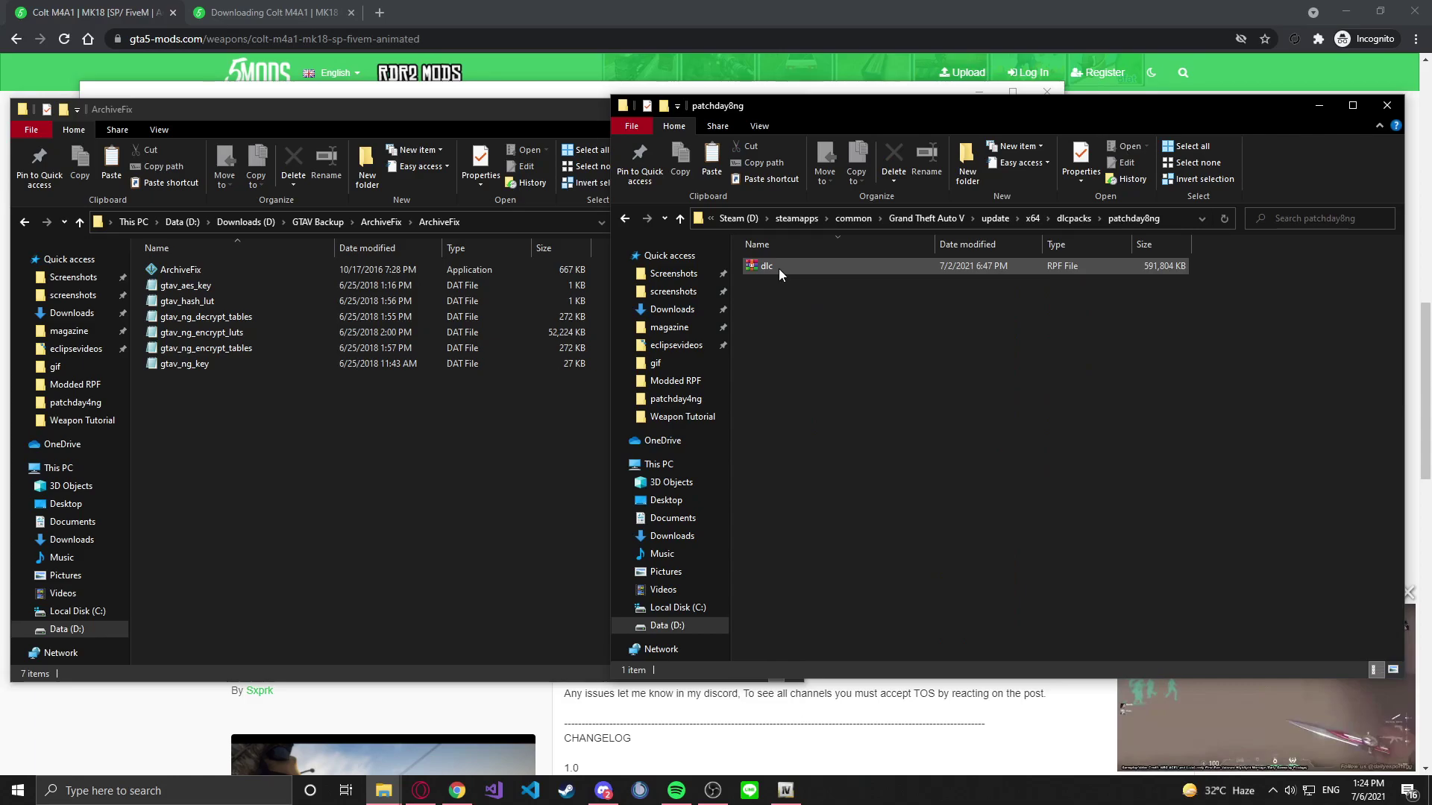
# Run the patchday8ng dlc.rpf file through ArchiveFix to make sure it is encrypted, and close the console
pyautogui.moveTo(778, 268); pyautogui.dragTo(475, 272)
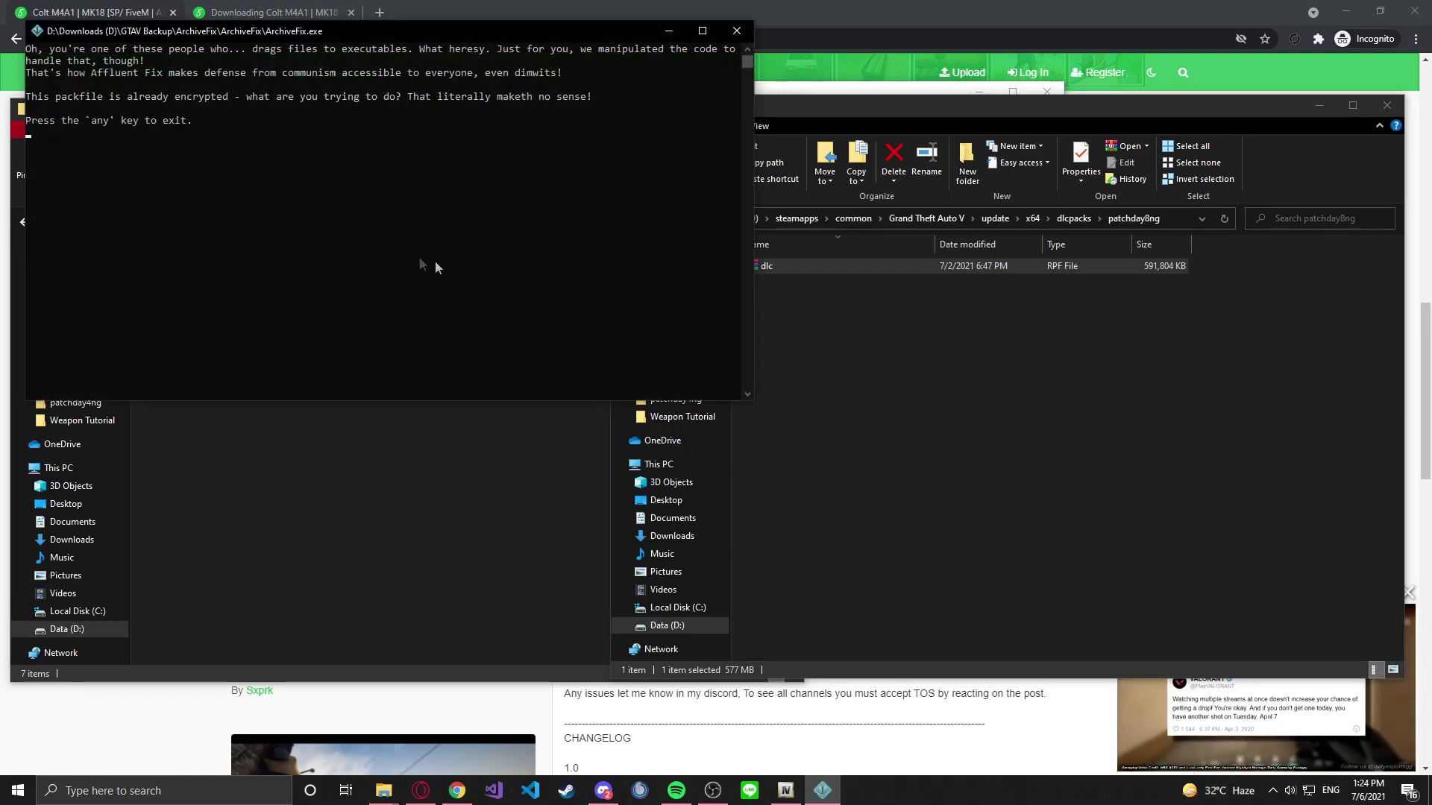
pyautogui.moveTo(27, 97); pyautogui.dragTo(581, 98)
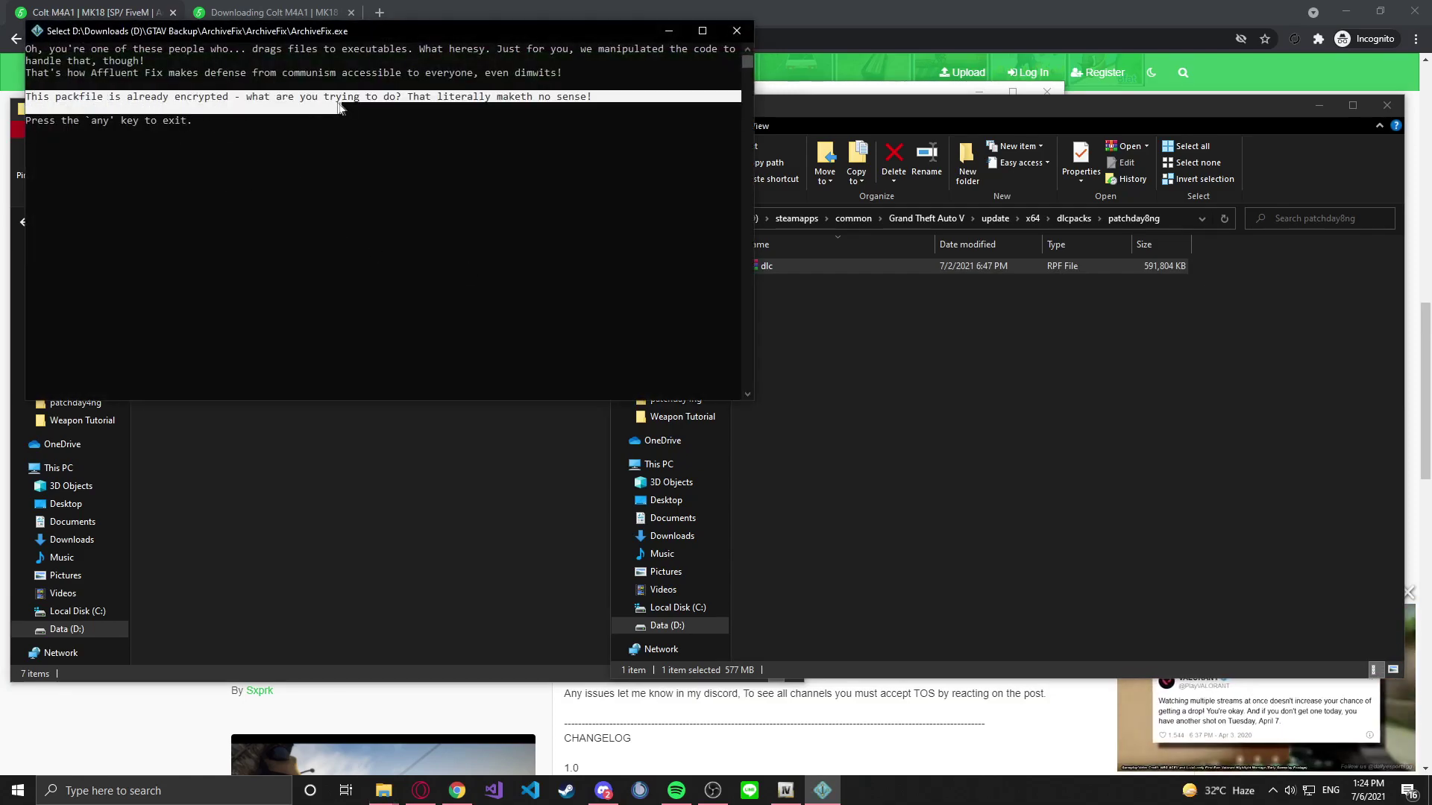
pyautogui.hotkey('ctrl', 'c')
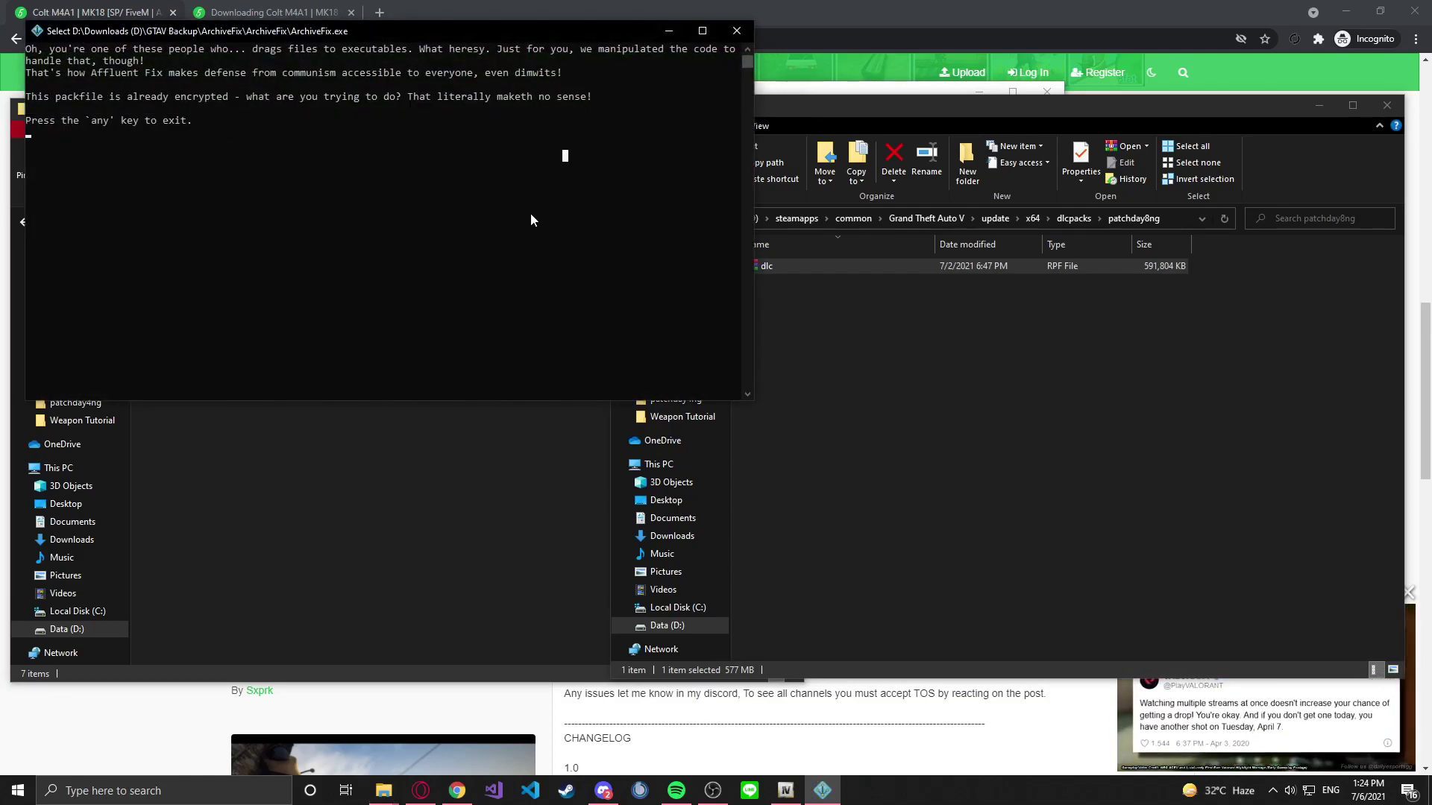
pyautogui.press('Return')
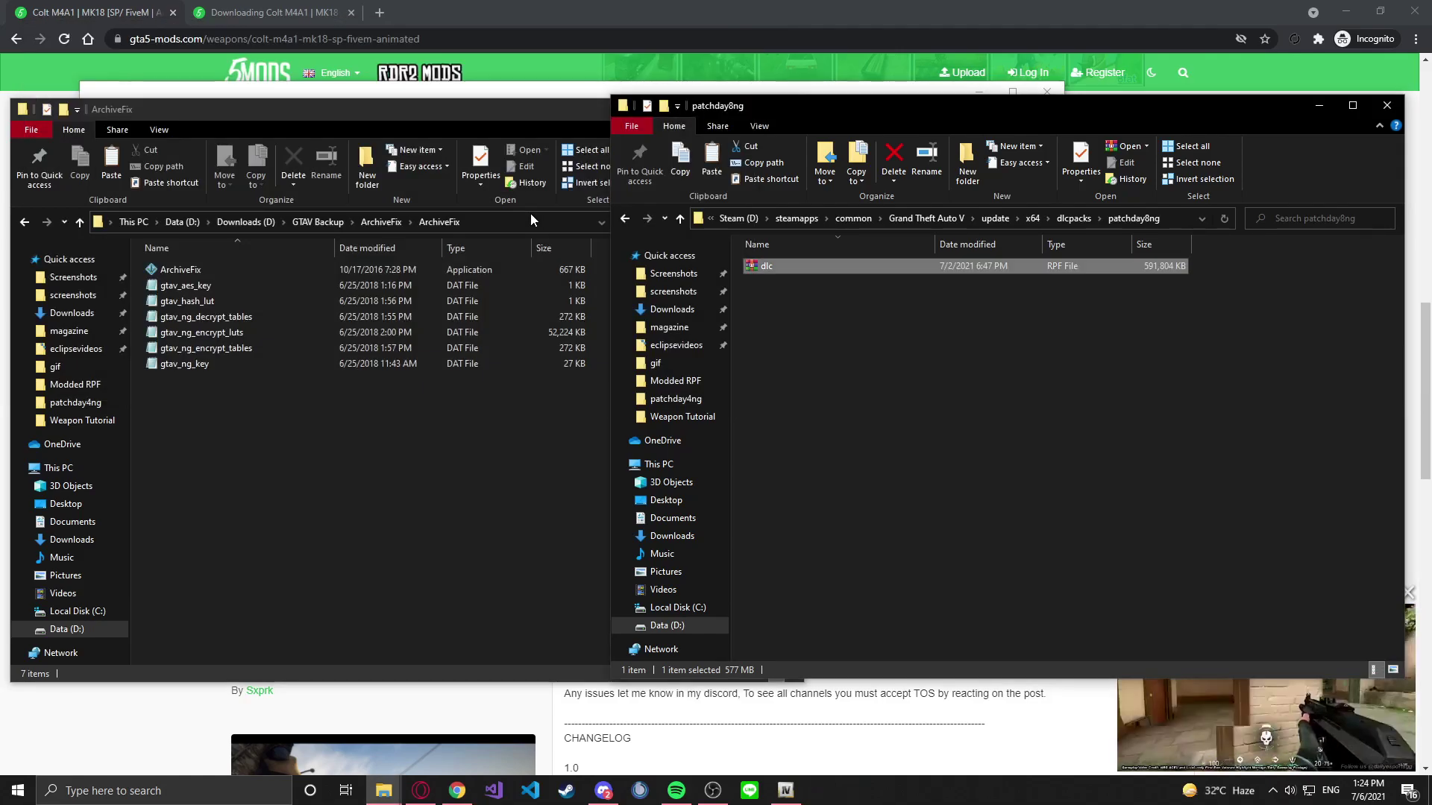
pyautogui.click(502, 456)
pyautogui.click(835, 503)
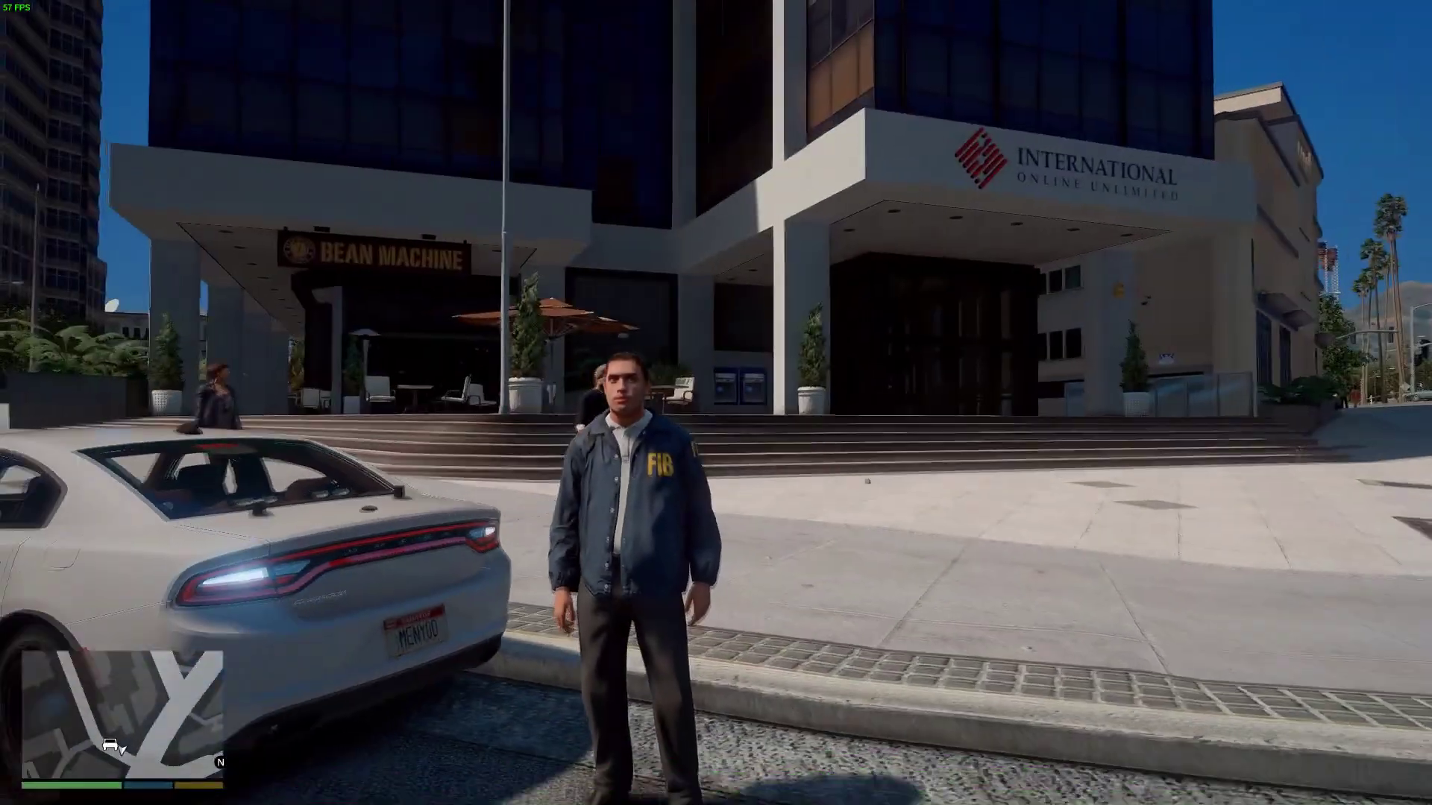
pyautogui.press('Tab')
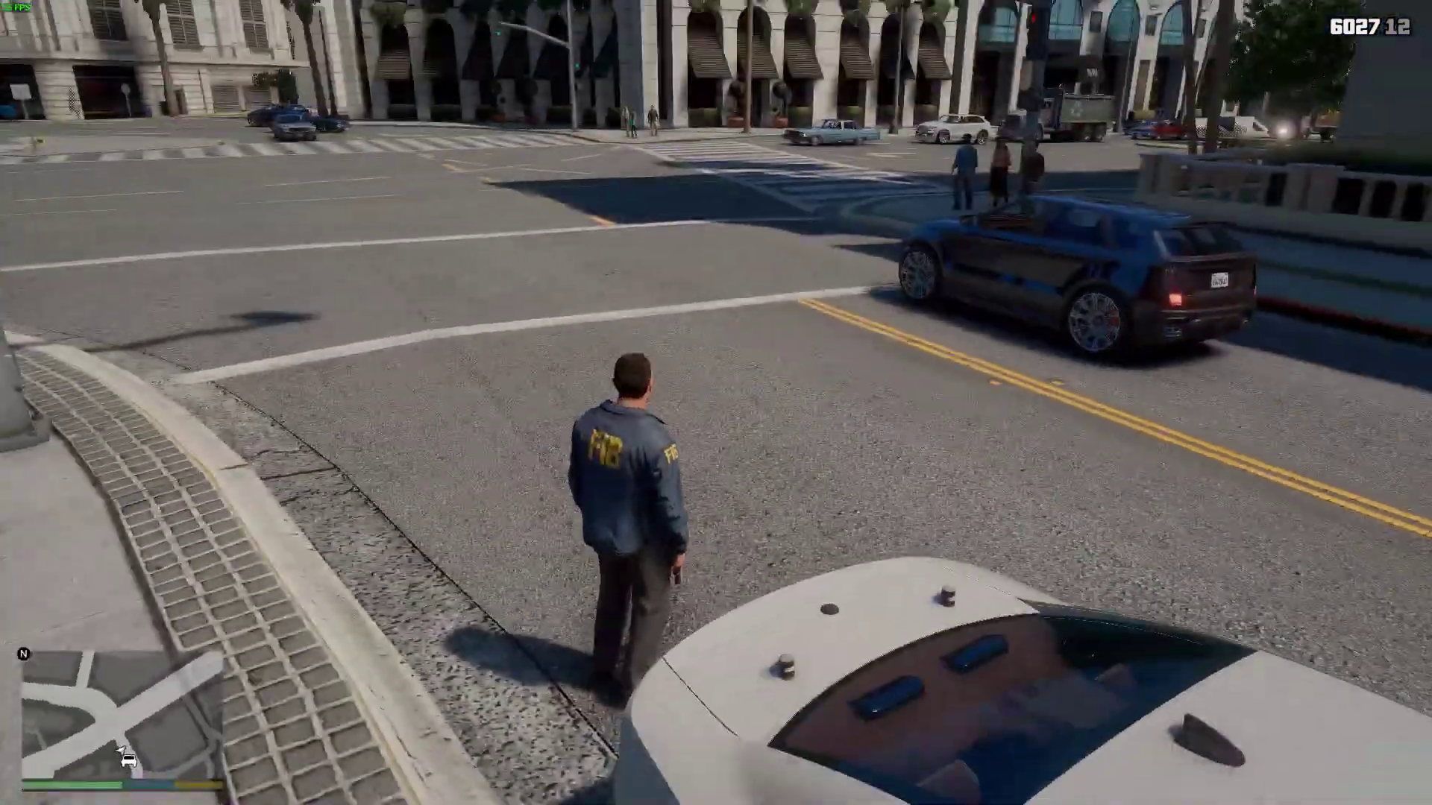
pyautogui.press('v')
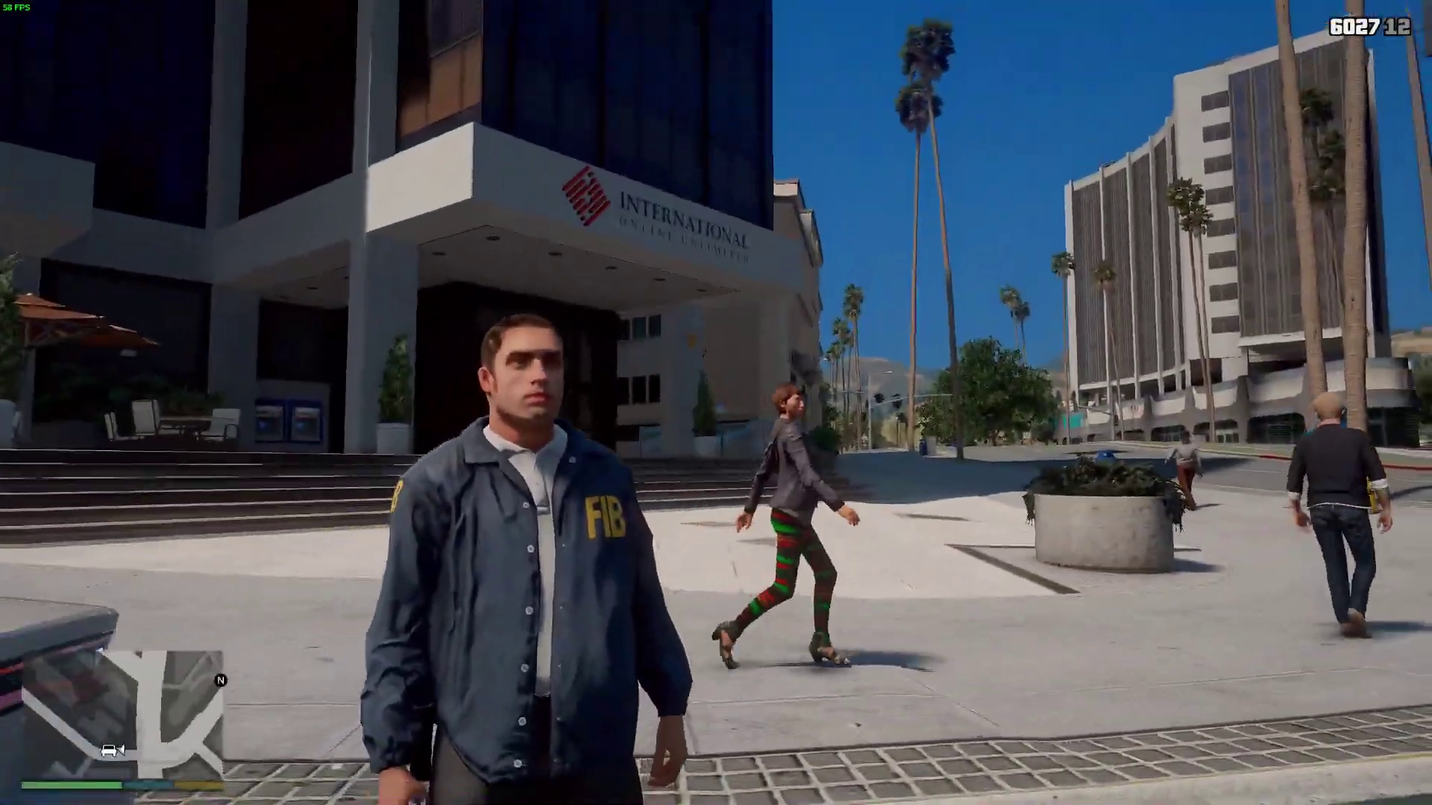
pyautogui.press('v')
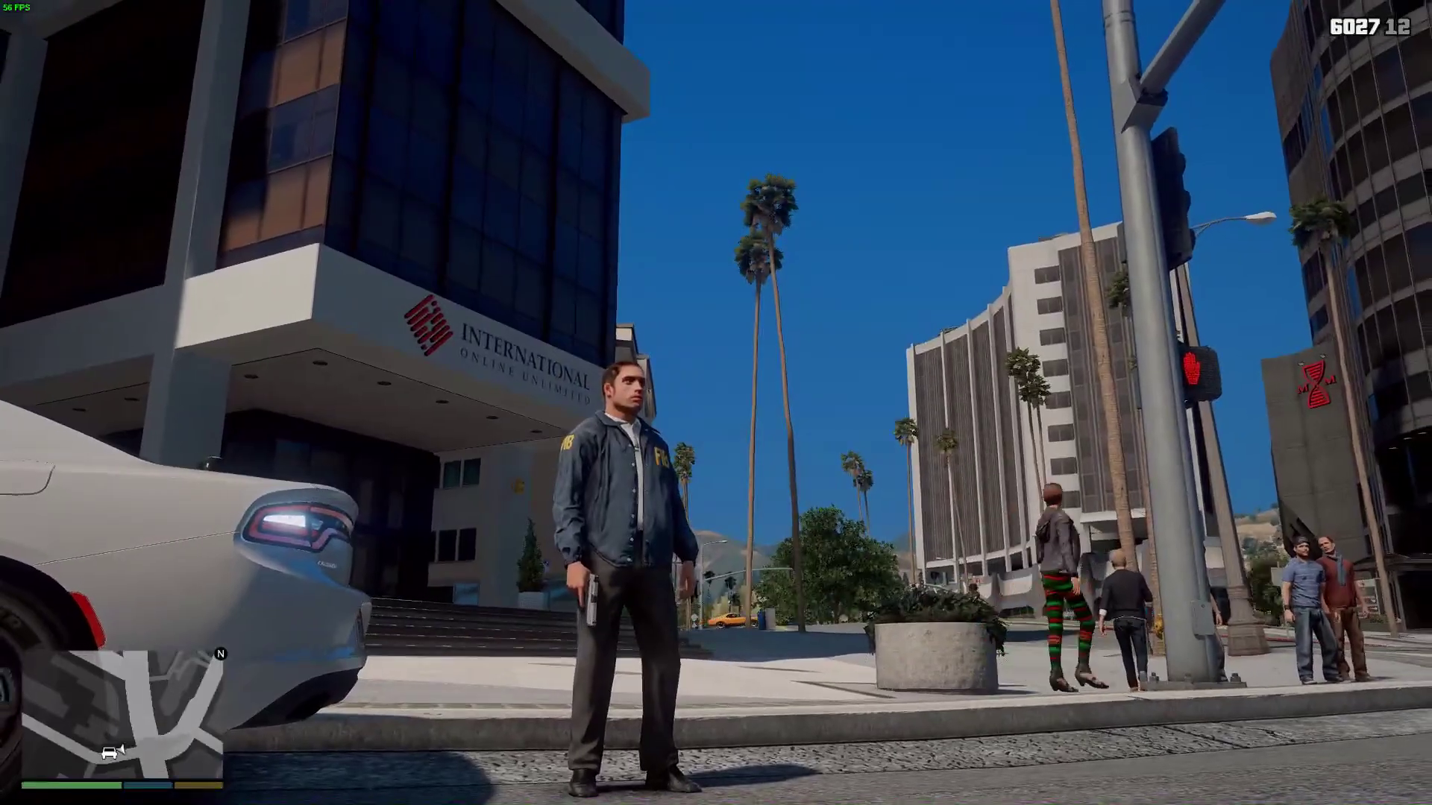
pyautogui.press('Tab')
pyautogui.press('Tab')
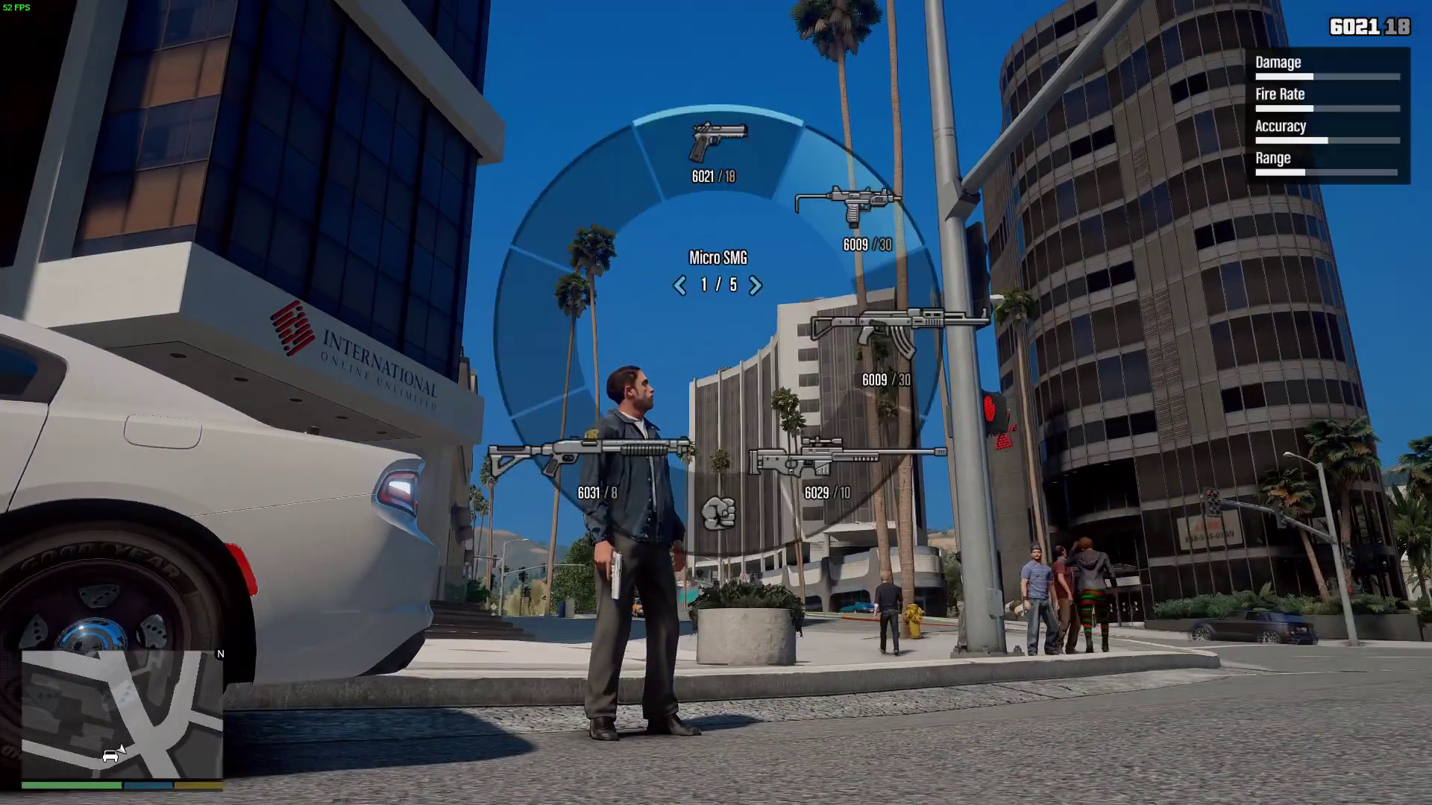
pyautogui.press('Tab')
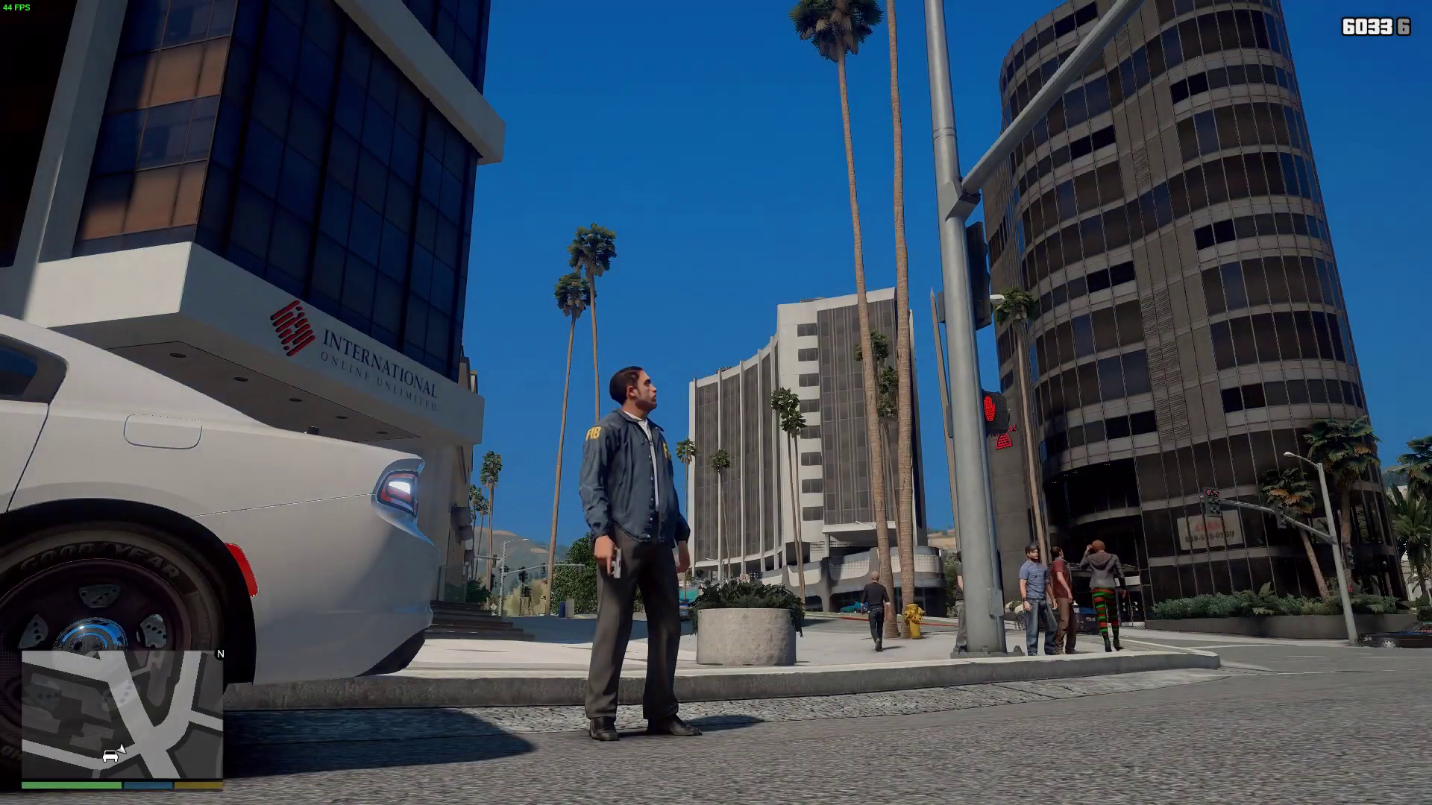
pyautogui.press('Tab')
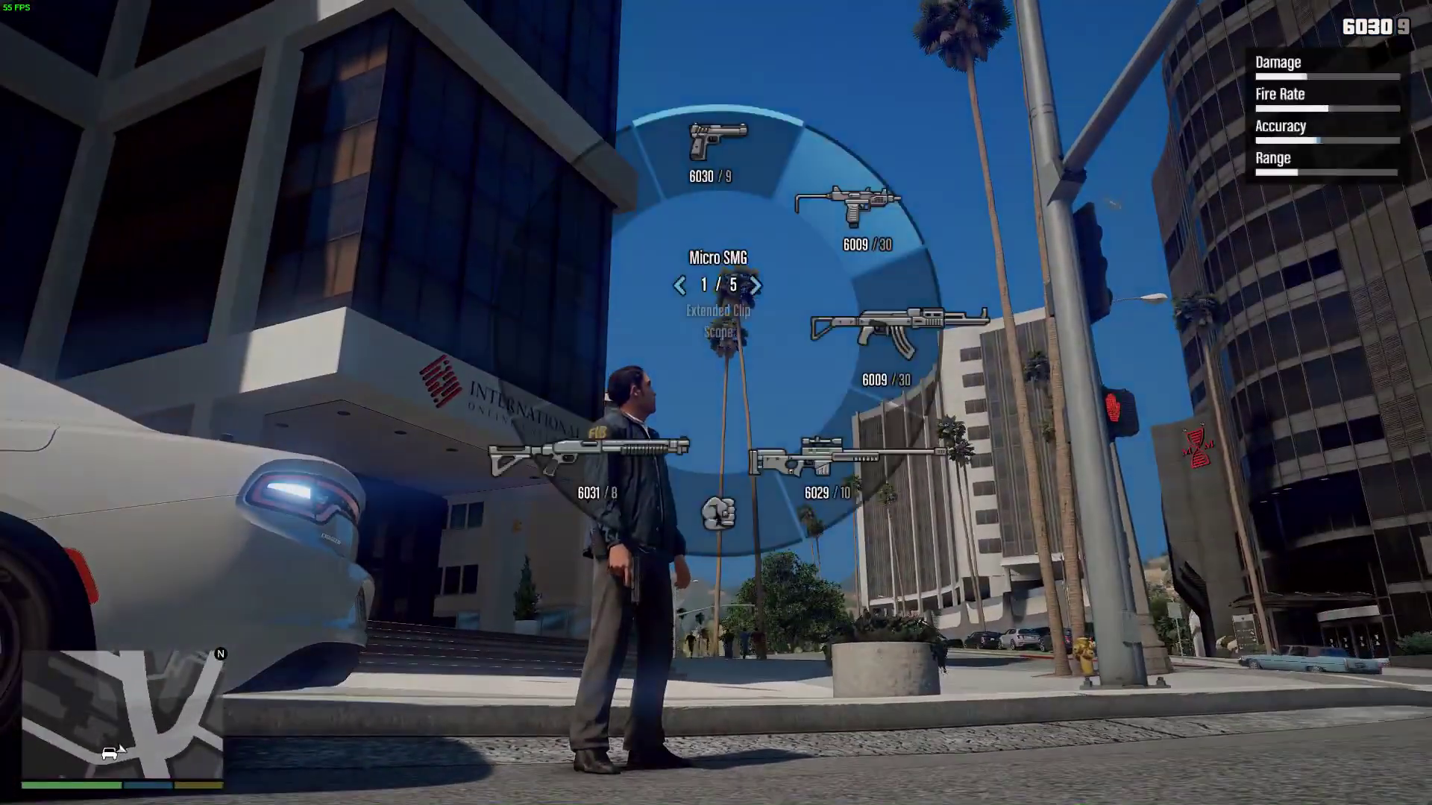
pyautogui.press('Tab')
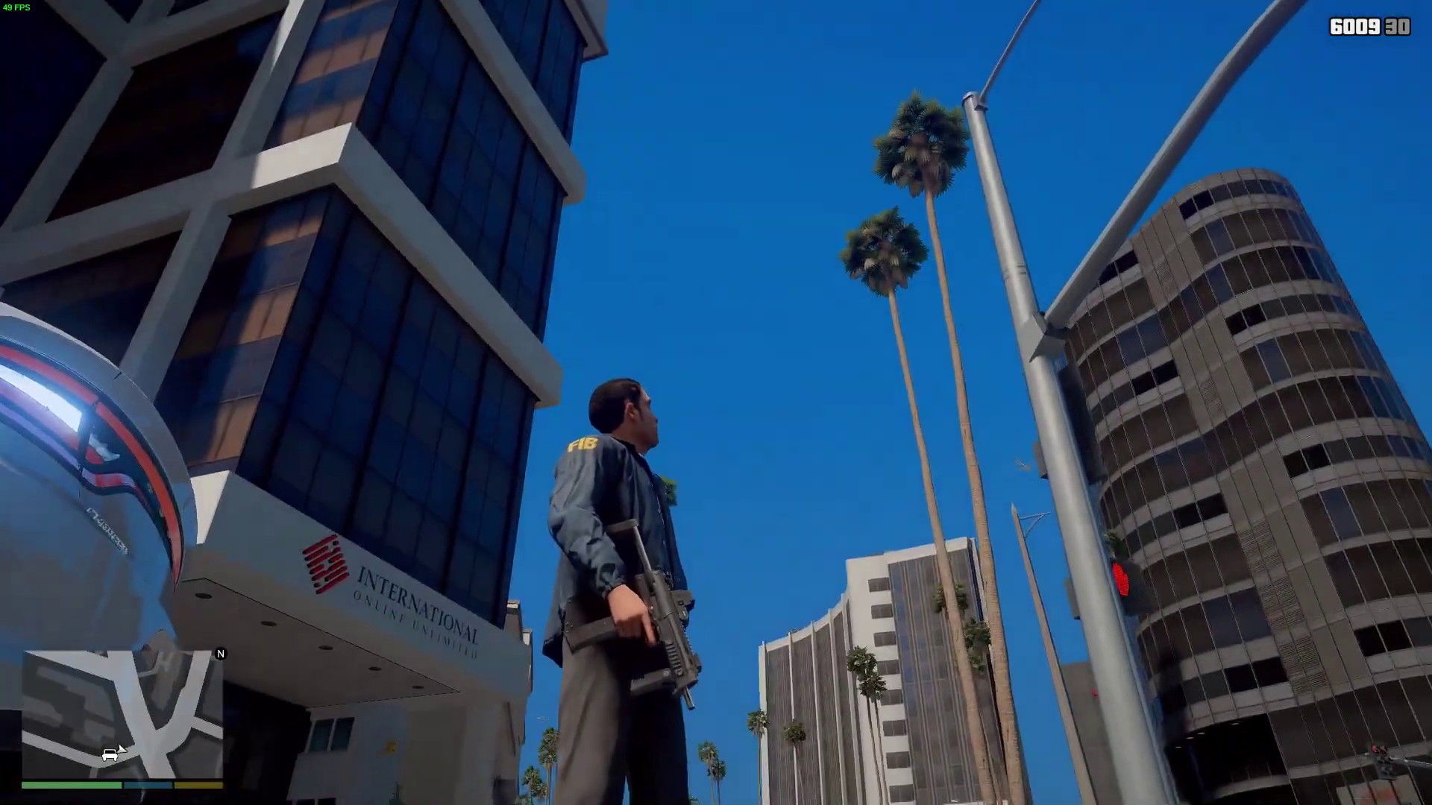
pyautogui.press('Tab')
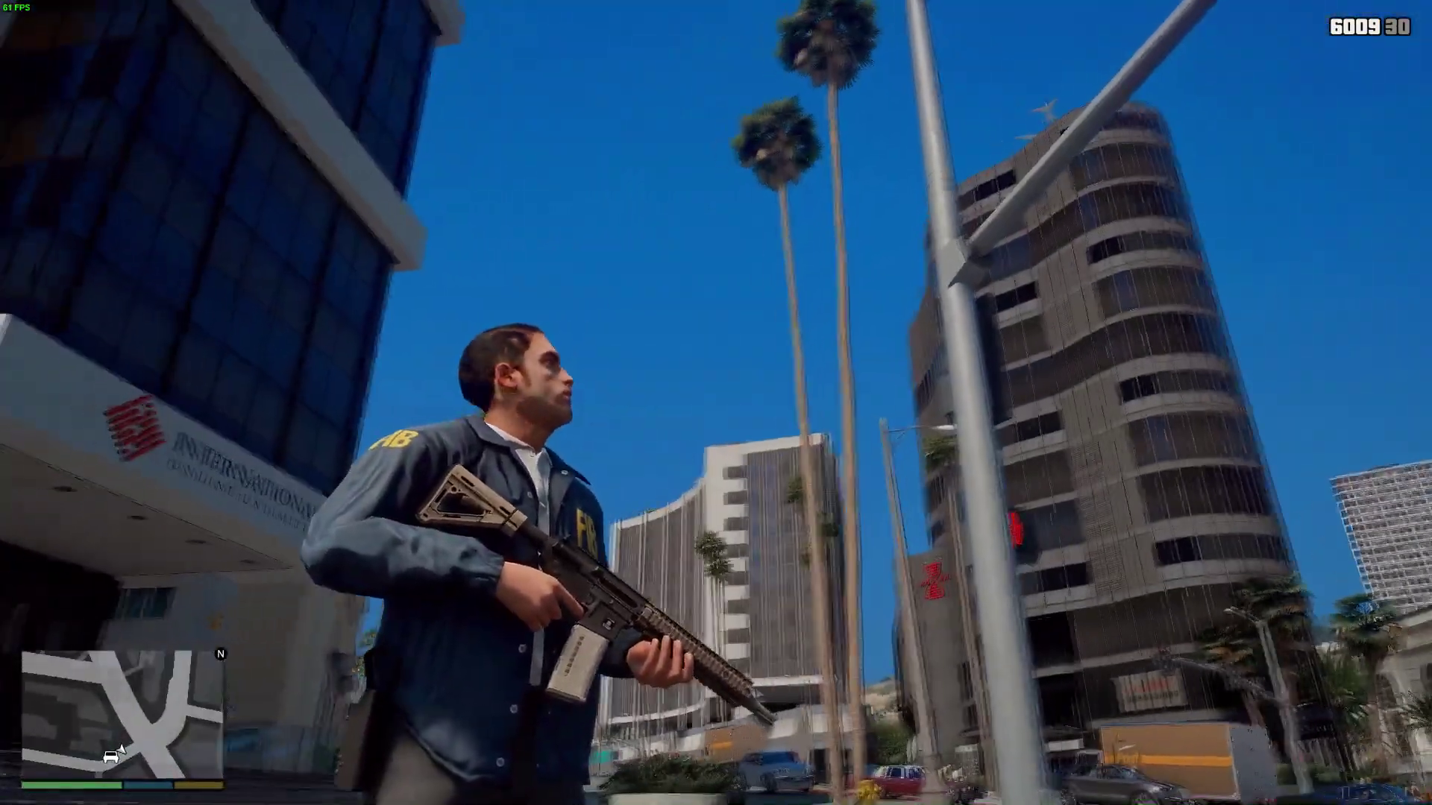
pyautogui.press('Tab')
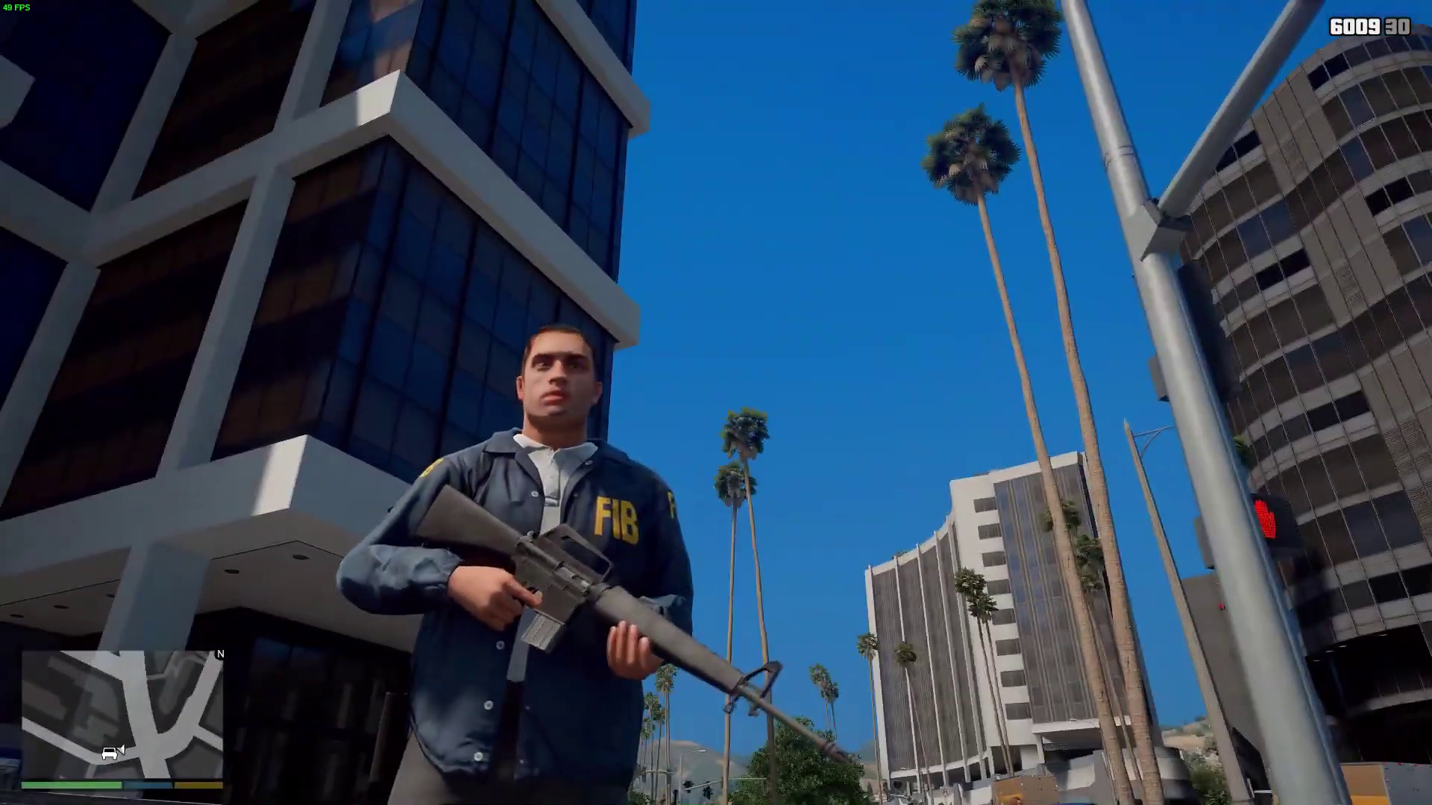
pyautogui.press('Tab')
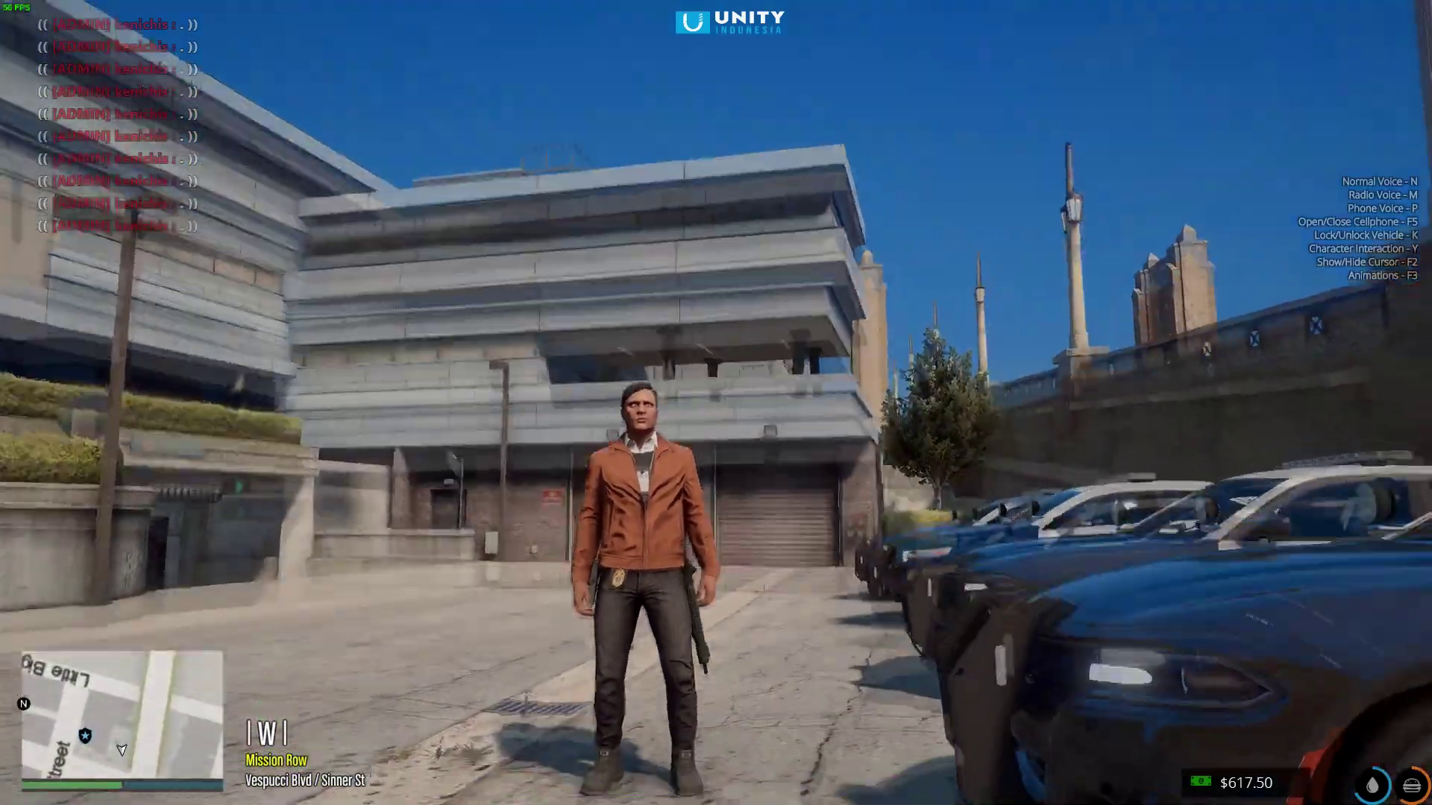
pyautogui.press('Tab')
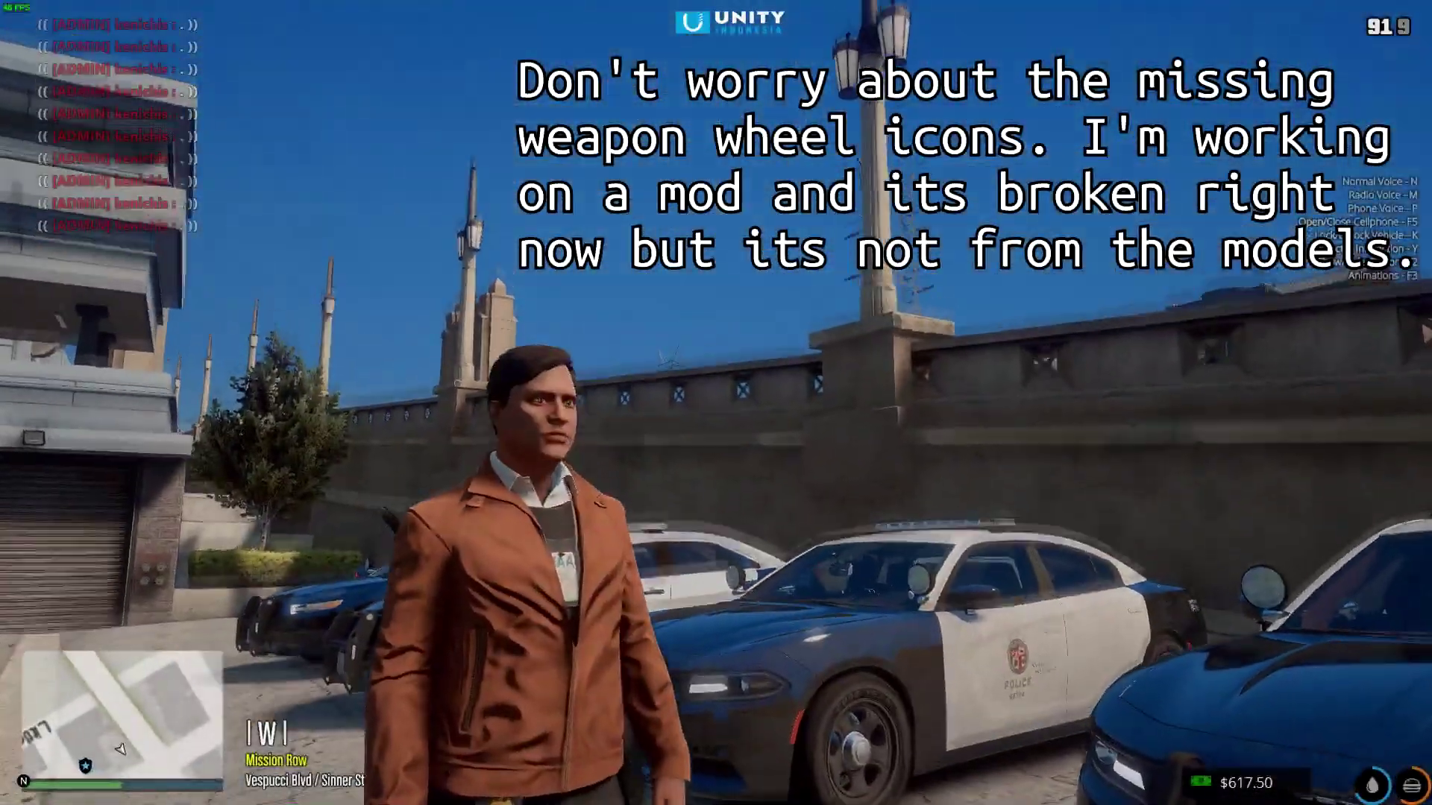
pyautogui.press('Tab')
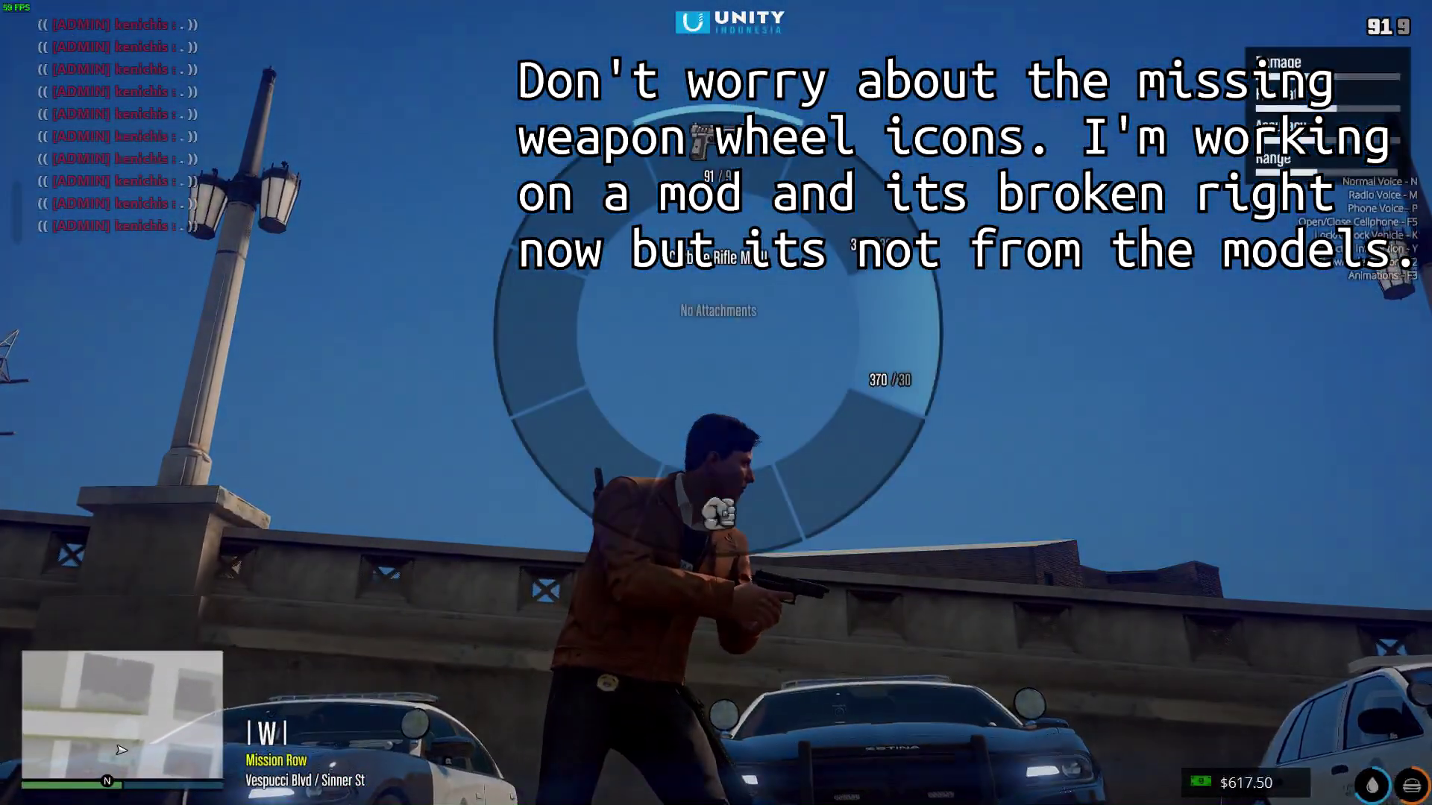